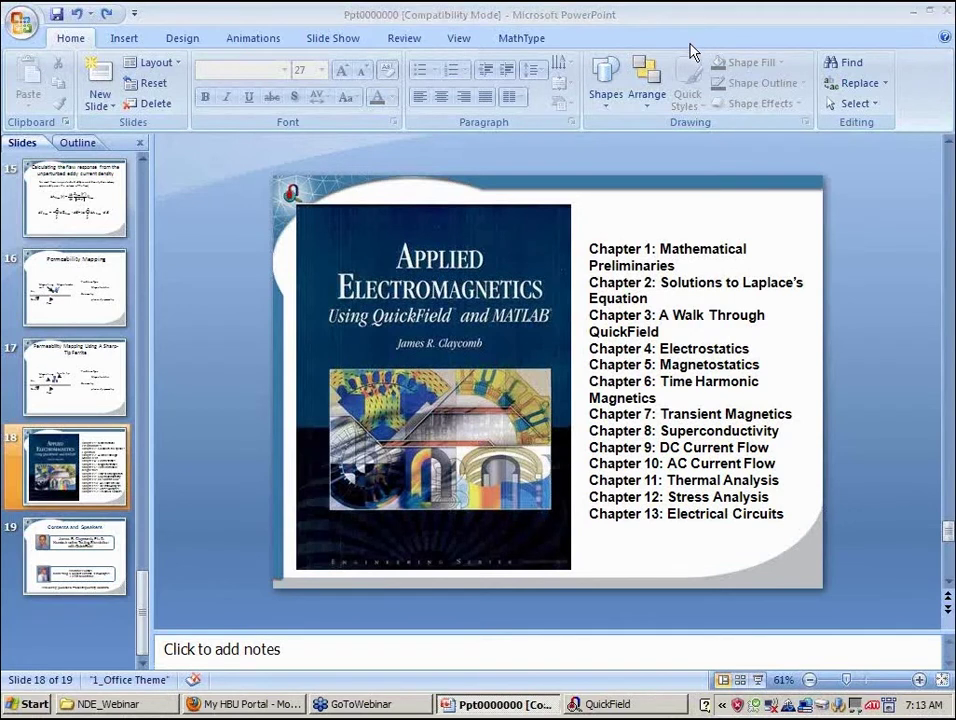
Switch from PowerPoint to the QuickField window showing the single_turn project.
{"action": "left_click", "coordinate": [582, 710]}
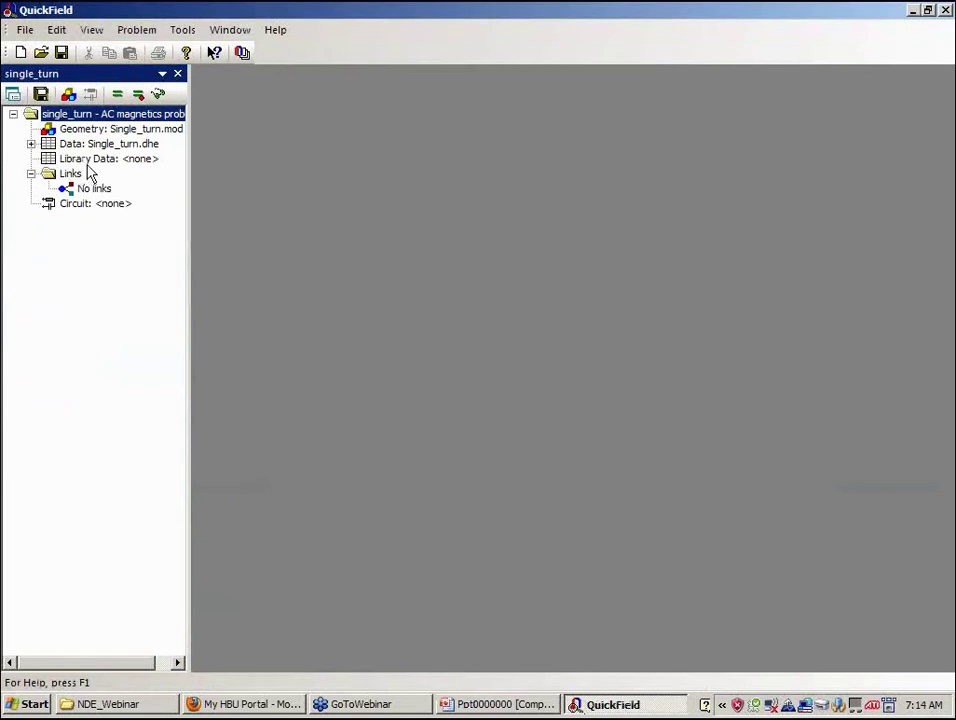
Show the single_turn mesh maximized and highlight its air and aluminum block labels.
{"action": "double_click", "coordinate": [101, 131]}
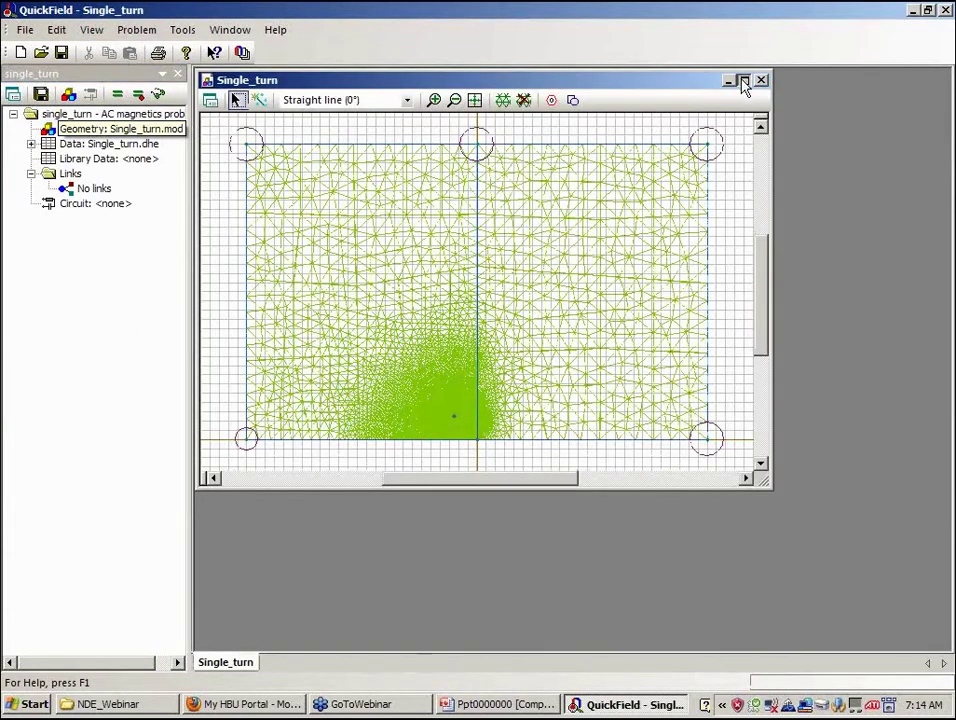
{"action": "left_click", "coordinate": [743, 81]}
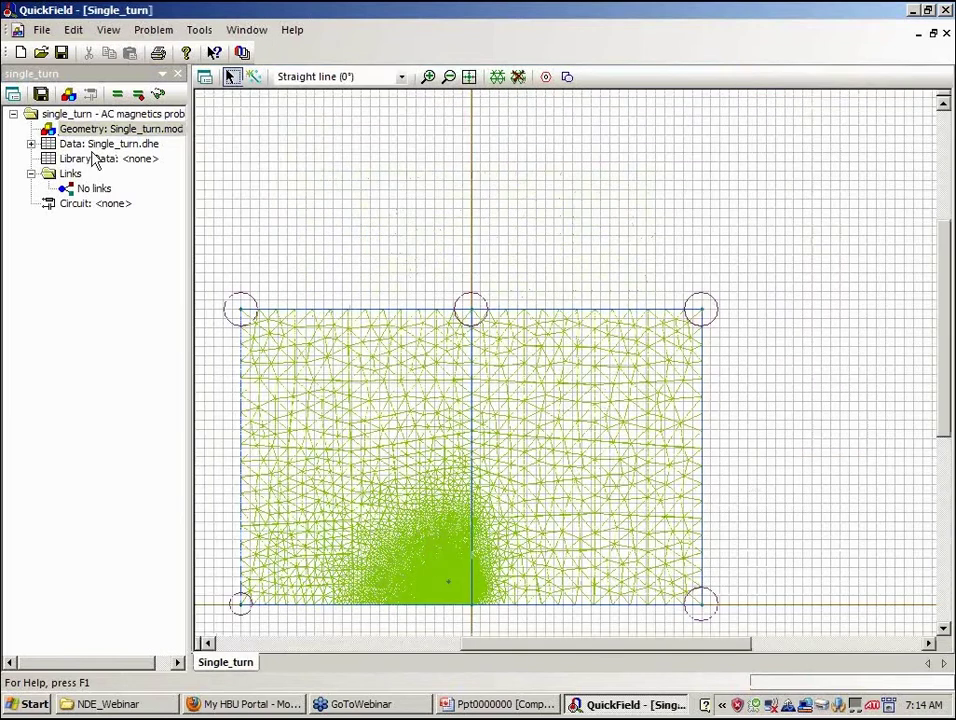
{"action": "left_click", "coordinate": [31, 143]}
{"action": "left_click", "coordinate": [48, 158]}
{"action": "left_click", "coordinate": [100, 175]}
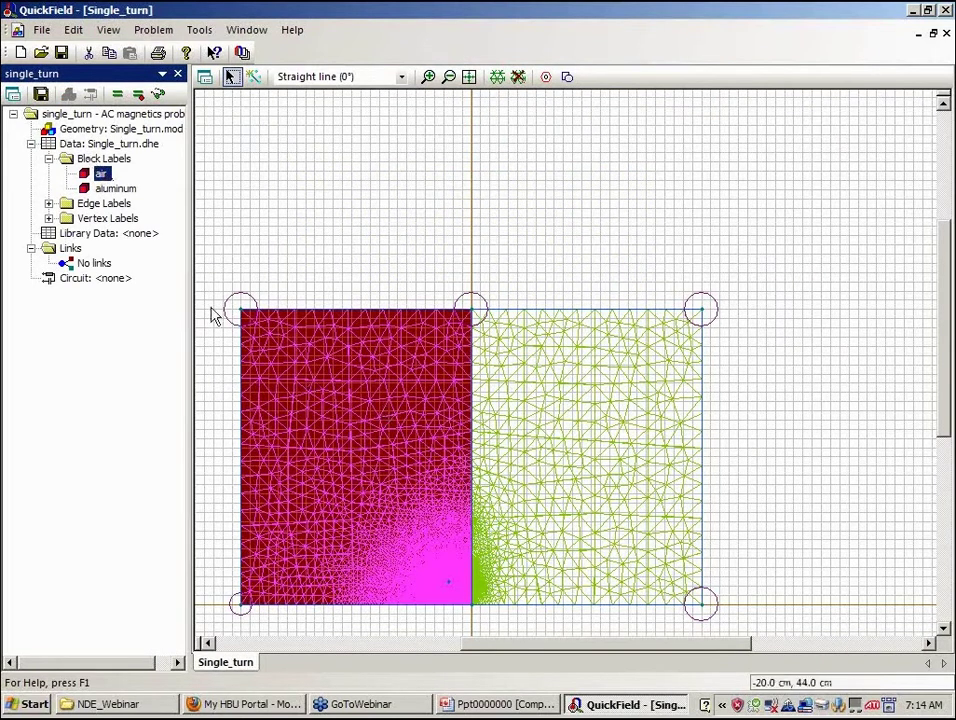
{"action": "left_click", "coordinate": [112, 189]}
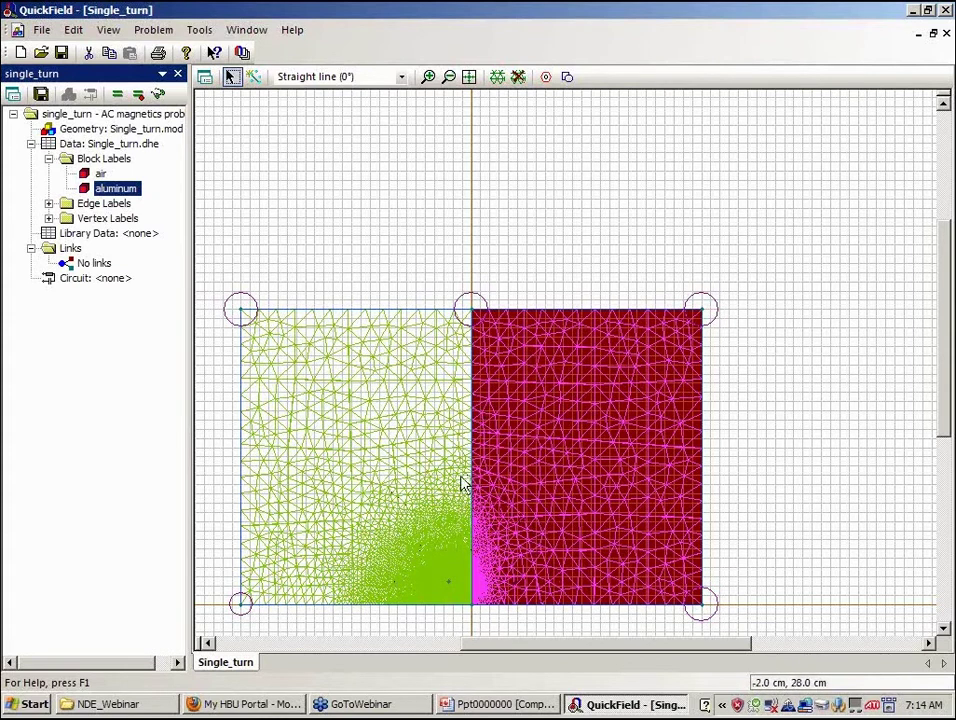
Check the boundary edge's zero magnetic potential condition, then highlight the coil vertex label.
{"action": "left_click", "coordinate": [48, 203]}
{"action": "left_click", "coordinate": [110, 218]}
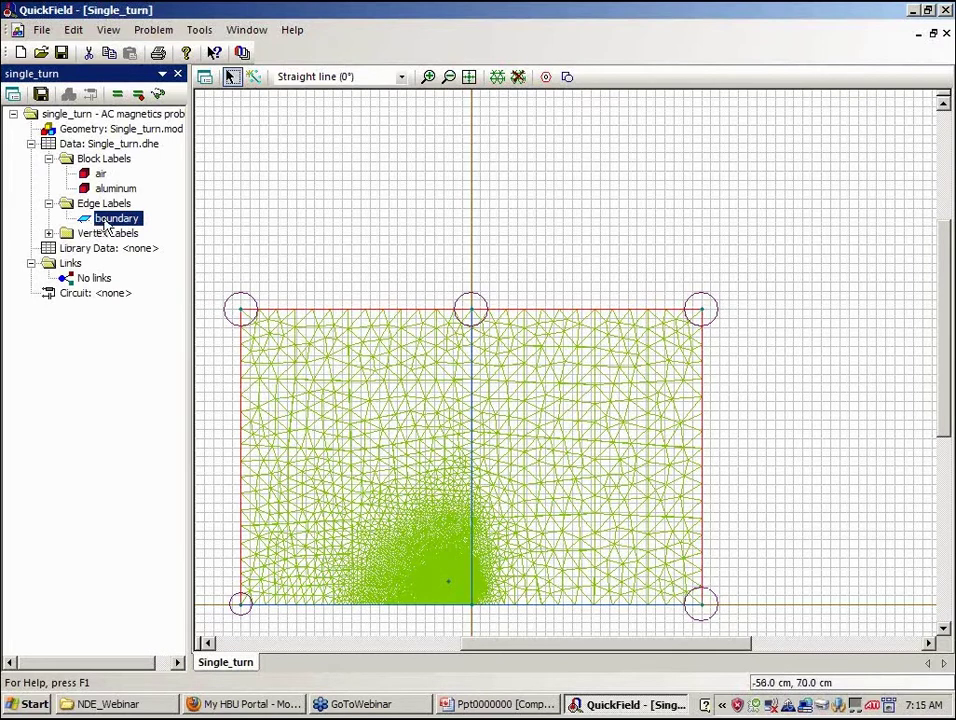
{"action": "double_click", "coordinate": [114, 218]}
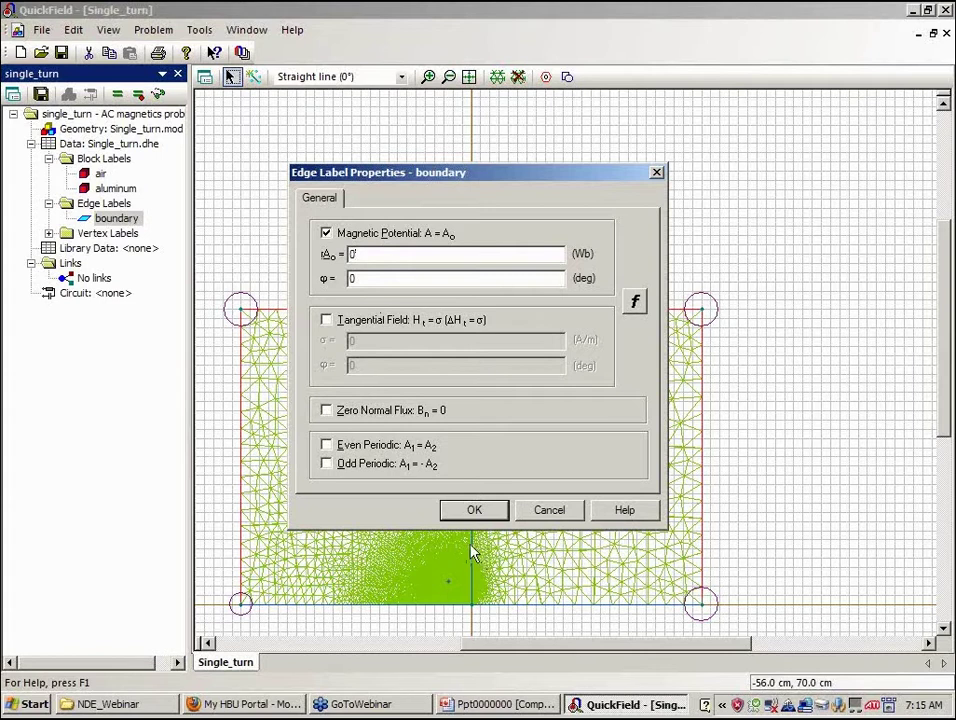
{"action": "left_click", "coordinate": [474, 510]}
{"action": "left_click", "coordinate": [48, 234]}
{"action": "left_click", "coordinate": [100, 249]}
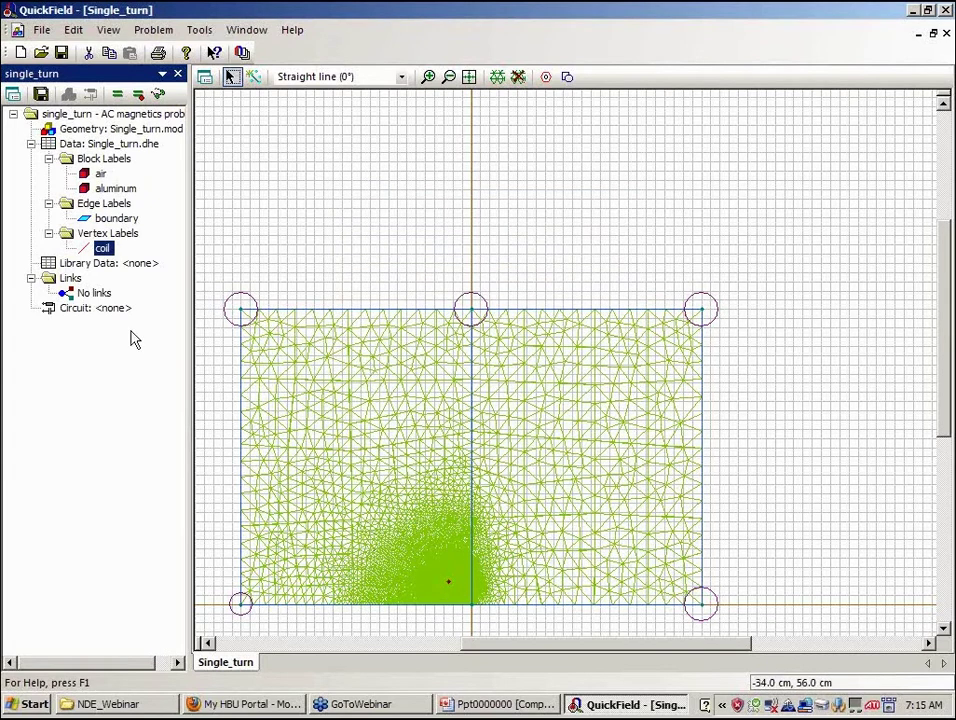
Review the coil vertex's 1 A current and the aluminum block's 27000000 S/m conductivity.
{"action": "double_click", "coordinate": [99, 251]}
{"action": "left_click", "coordinate": [452, 462]}
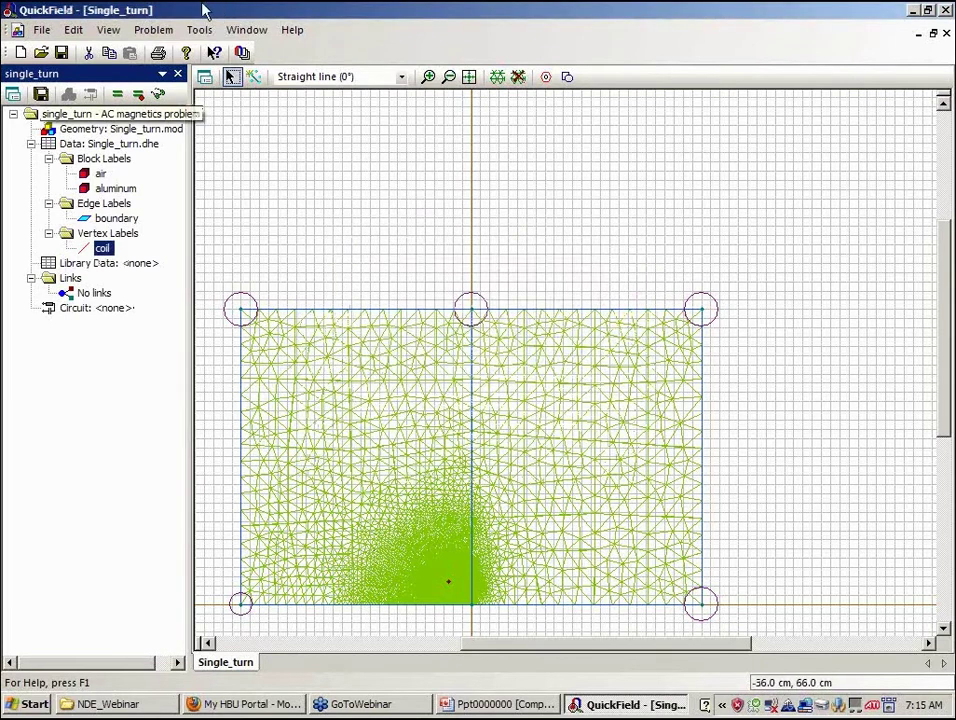
{"action": "left_click", "coordinate": [116, 189]}
{"action": "double_click", "coordinate": [117, 191]}
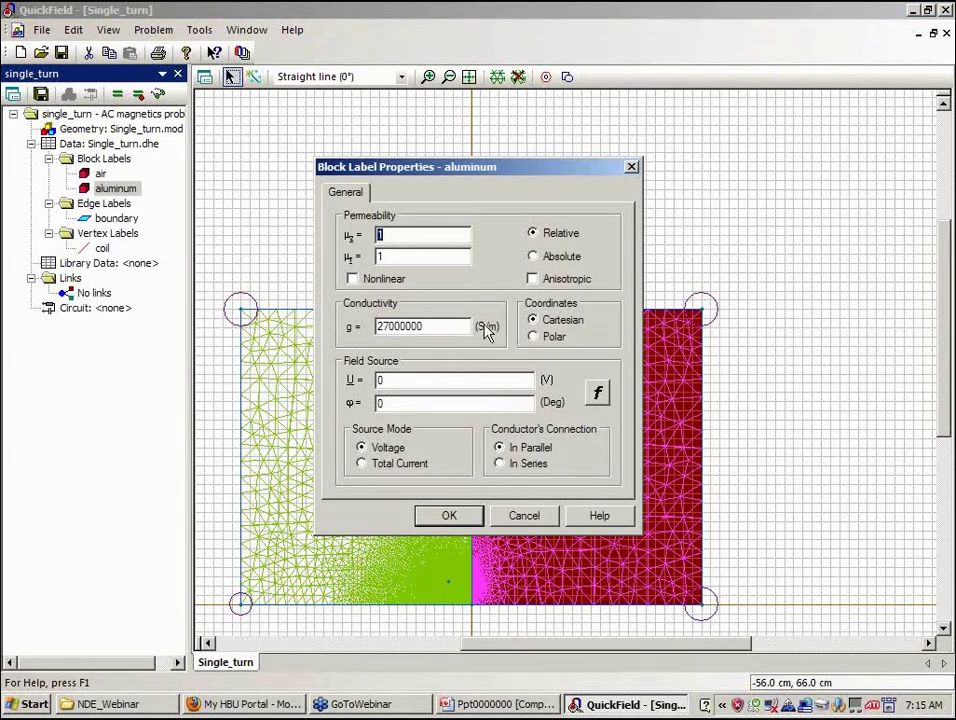
{"action": "left_click", "coordinate": [447, 516]}
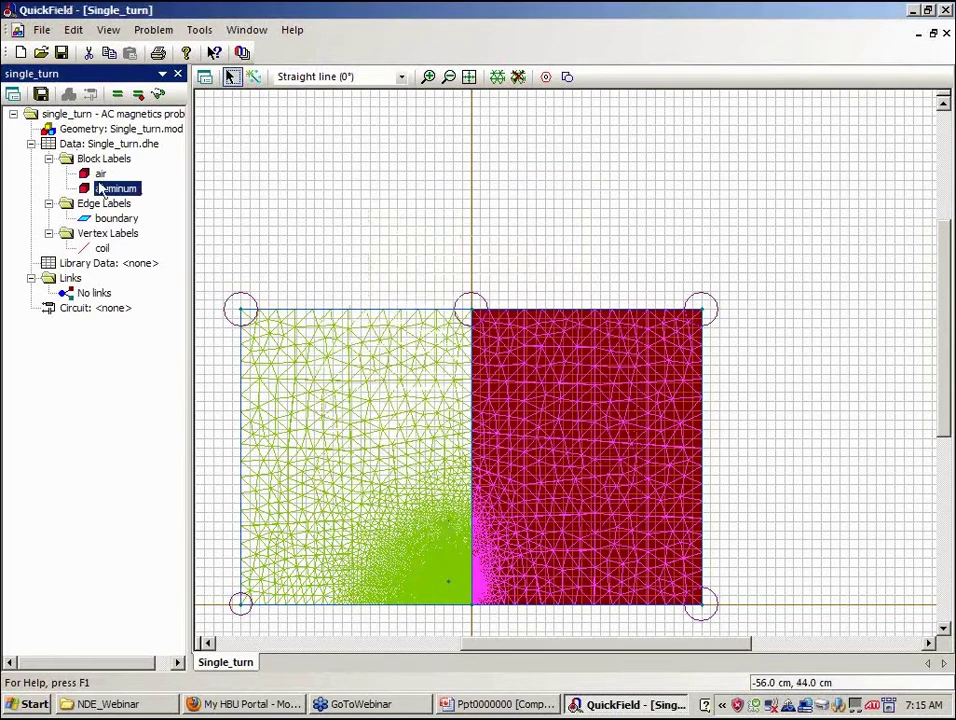
Inspect the air block's properties (permeability 1, zero conductivity and current density) without changes.
{"action": "left_click", "coordinate": [100, 175]}
{"action": "double_click", "coordinate": [100, 176]}
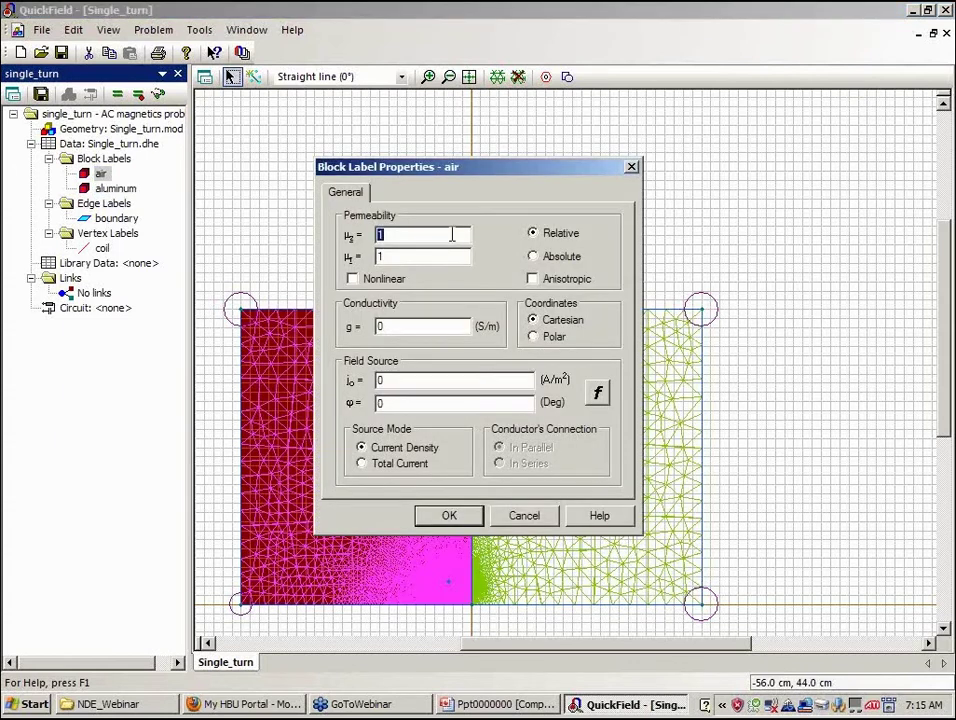
{"action": "left_click", "coordinate": [448, 515]}
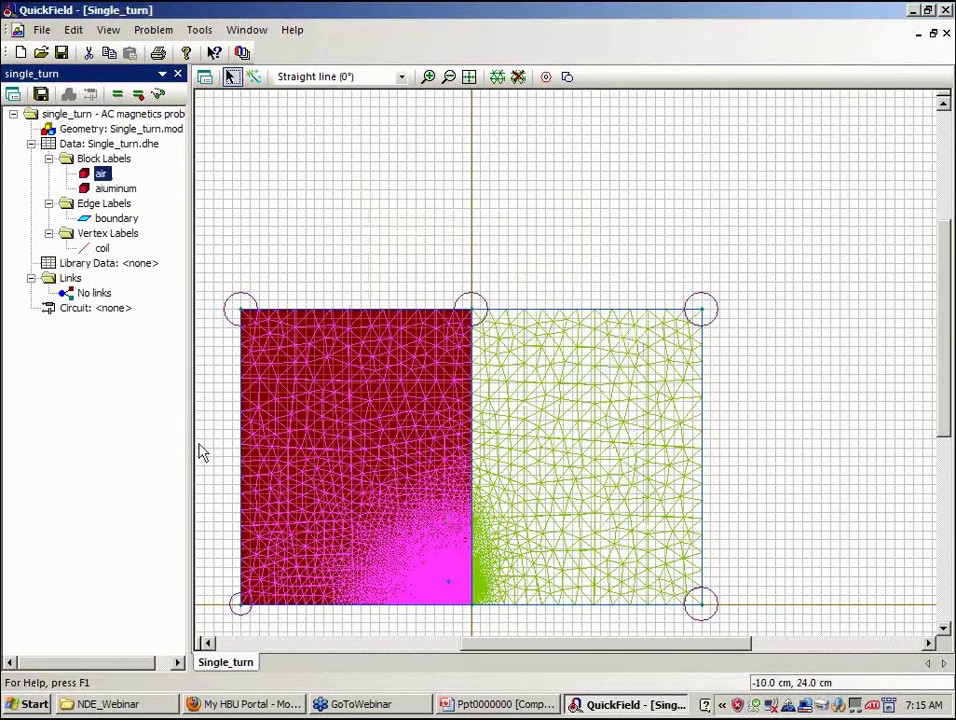
{"action": "left_click", "coordinate": [150, 31]}
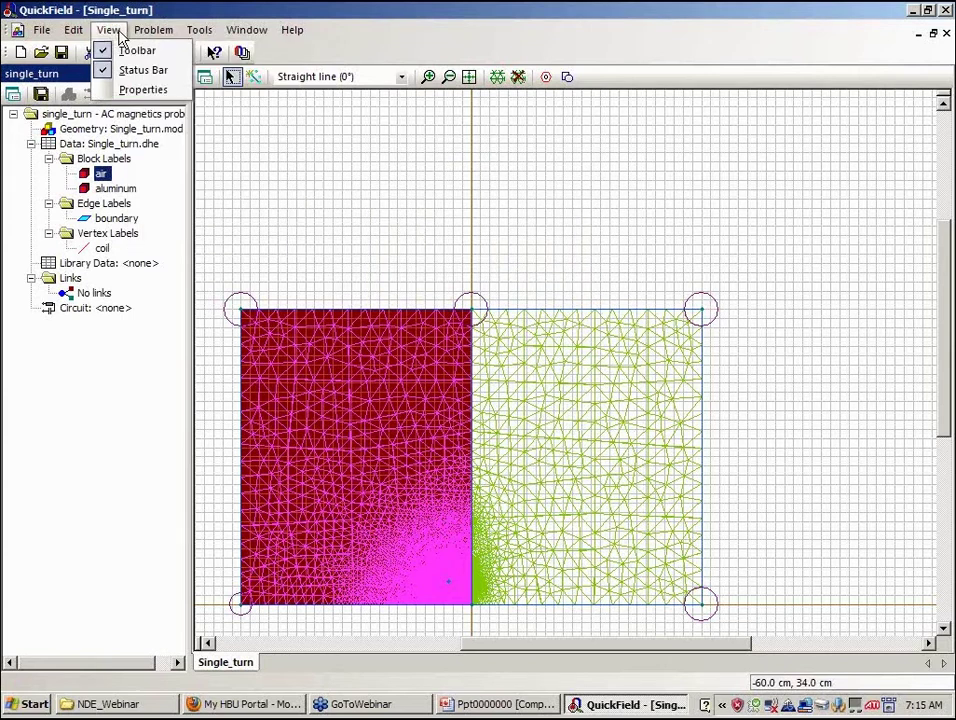
{"action": "mouse_move", "coordinate": [76, 41]}
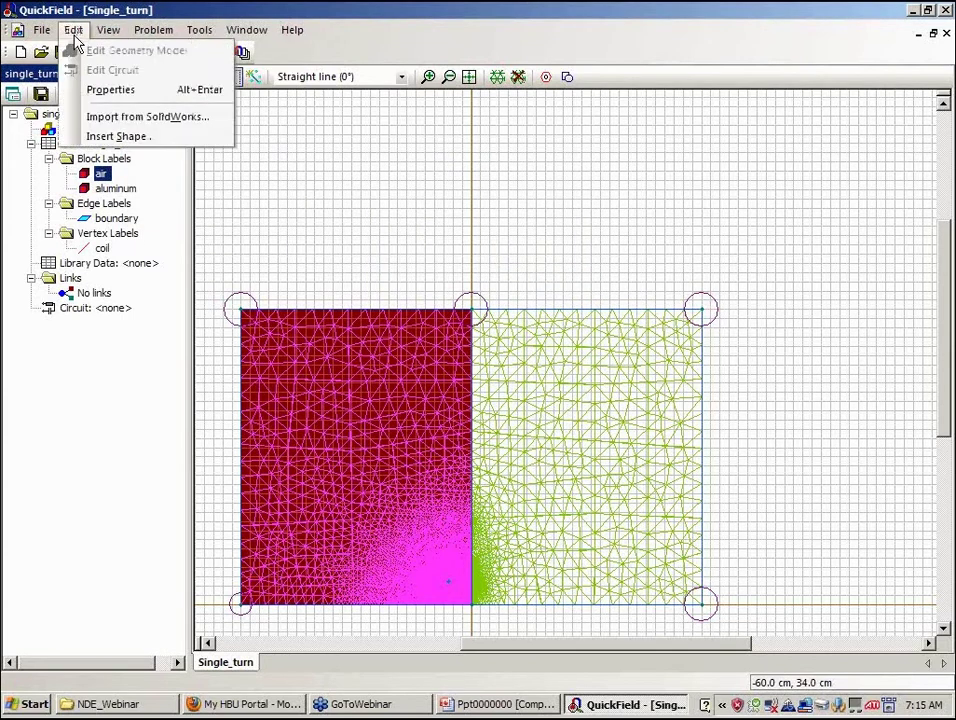
{"action": "left_click", "coordinate": [108, 90]}
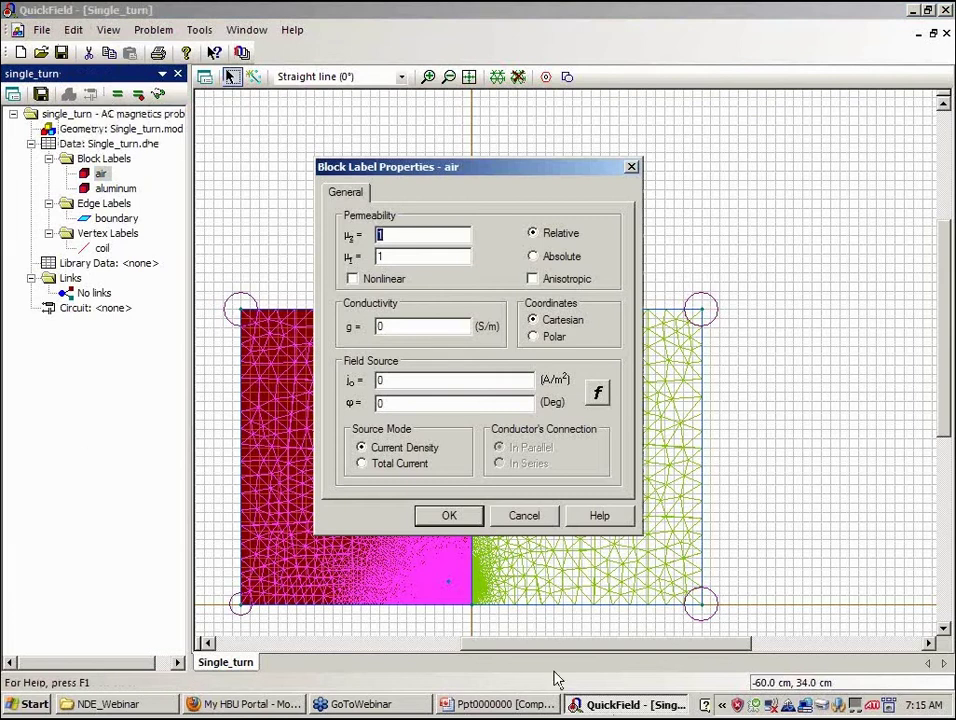
{"action": "left_click", "coordinate": [524, 516]}
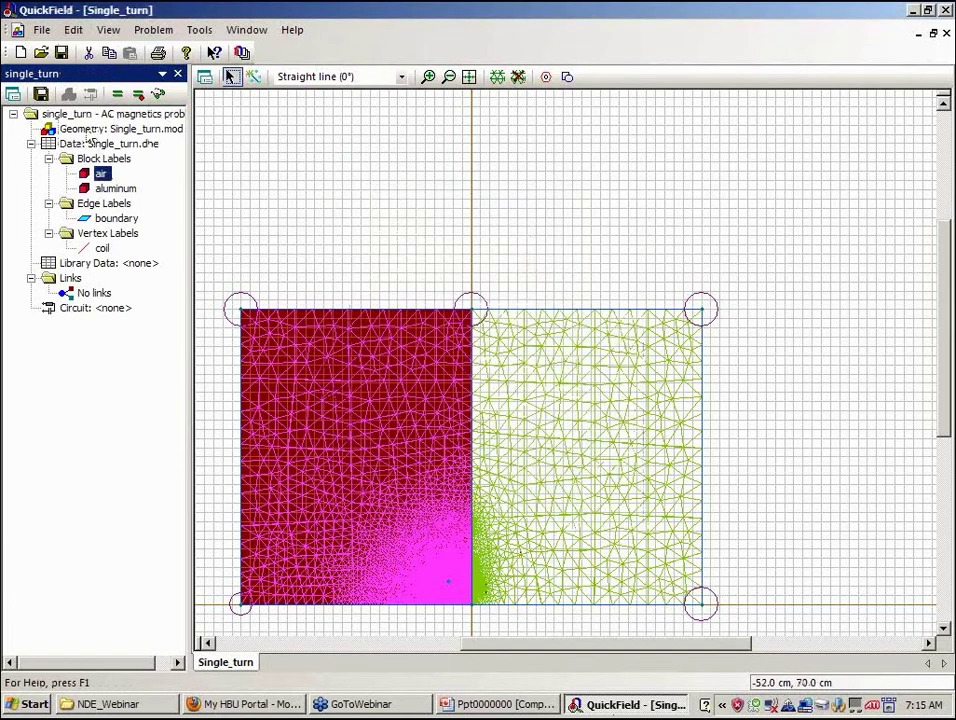
{"action": "left_click", "coordinate": [200, 168]}
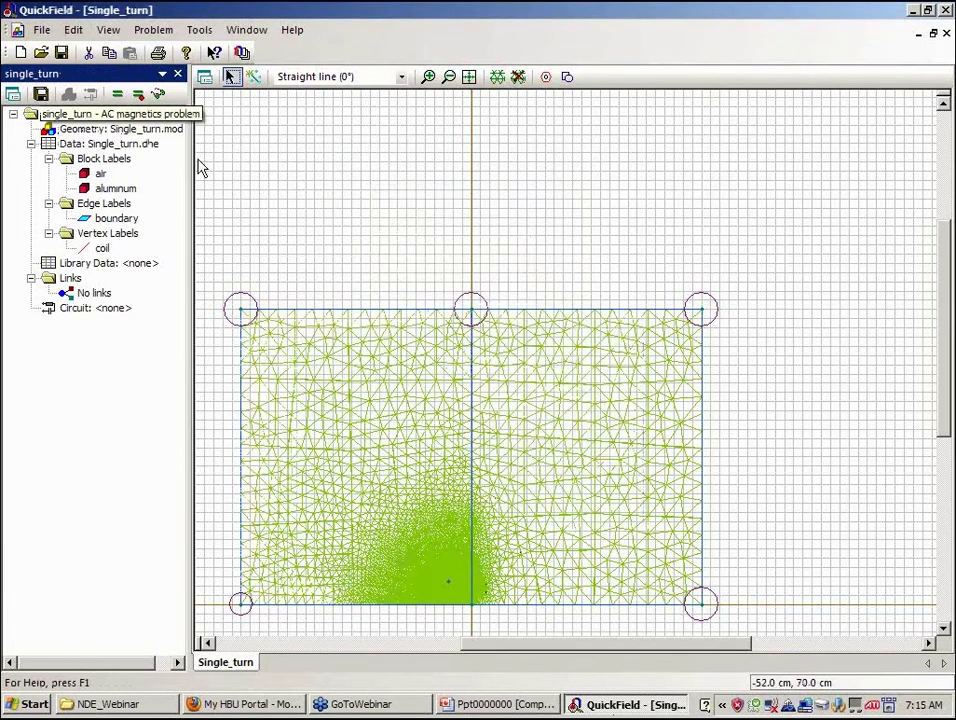
Change the single_turn problem frequency to 100 Hz and solve it.
{"action": "left_click", "coordinate": [73, 32]}
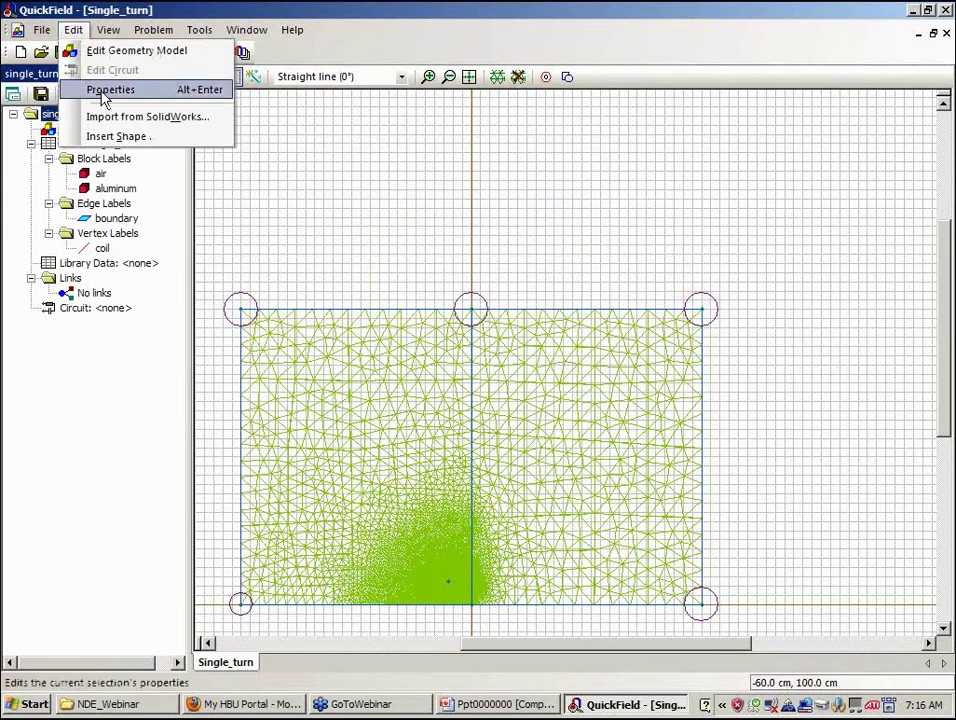
{"action": "left_click", "coordinate": [104, 97]}
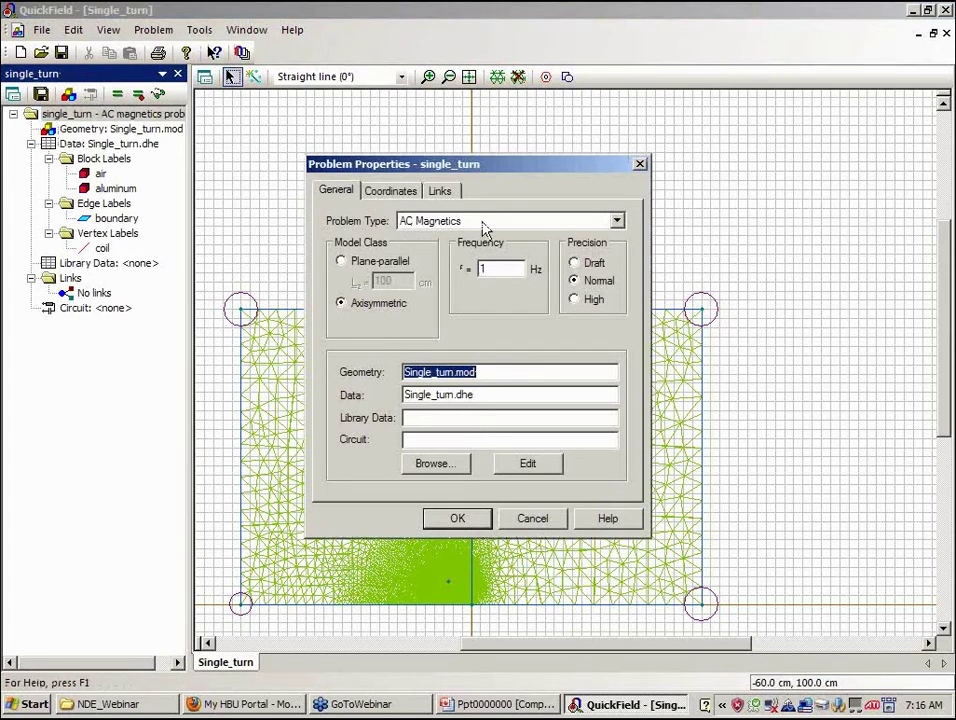
{"action": "left_click", "coordinate": [488, 269]}
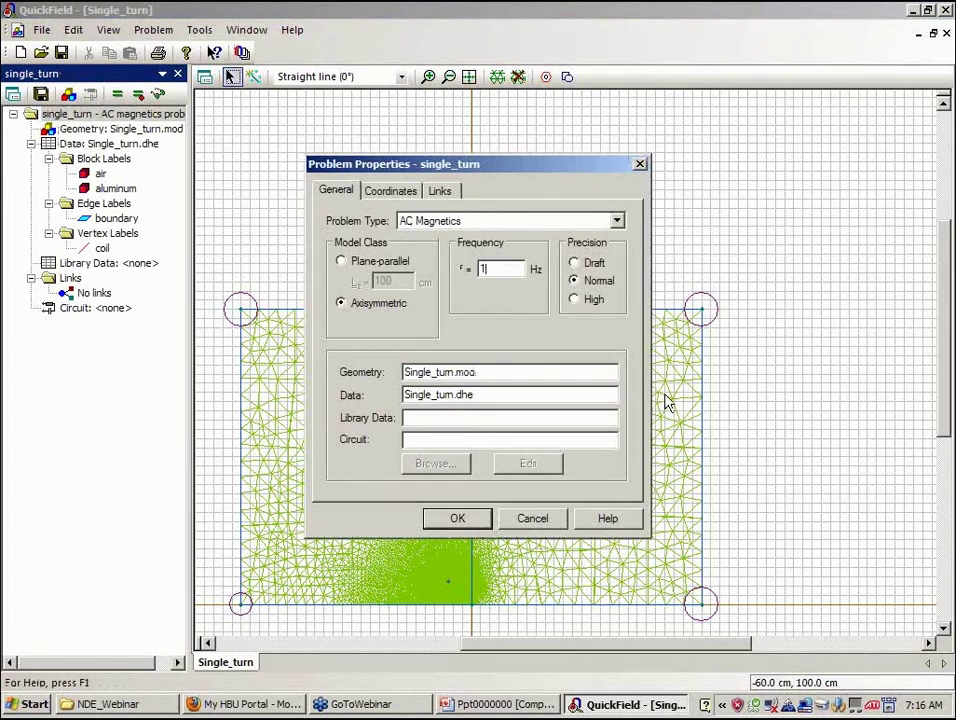
{"action": "type", "text": "00"}
{"action": "double_click", "coordinate": [480, 266]}
{"action": "left_click", "coordinate": [494, 372]}
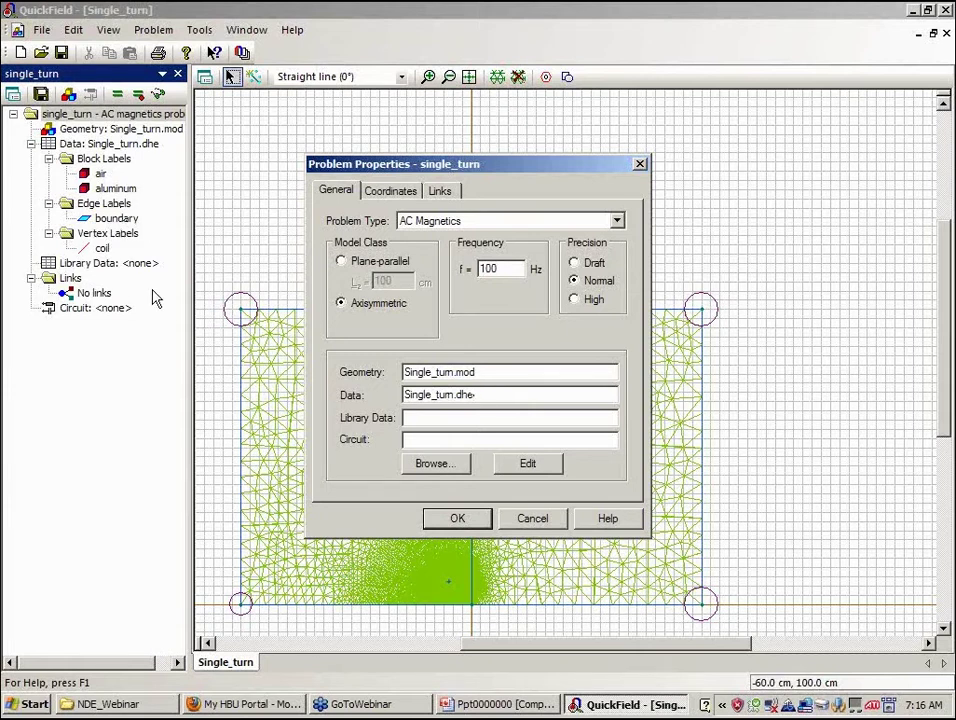
{"action": "left_click", "coordinate": [441, 522]}
{"action": "left_click", "coordinate": [118, 95]}
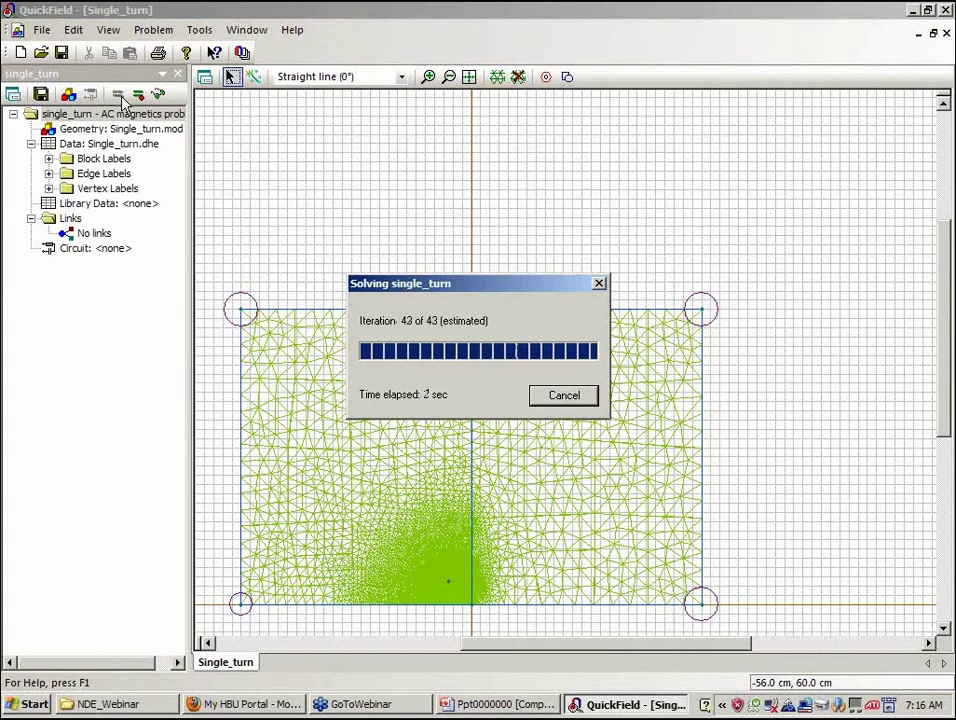
Load the single_turn results and zoom in around the coil and aluminum edge.
{"action": "left_click", "coordinate": [440, 379]}
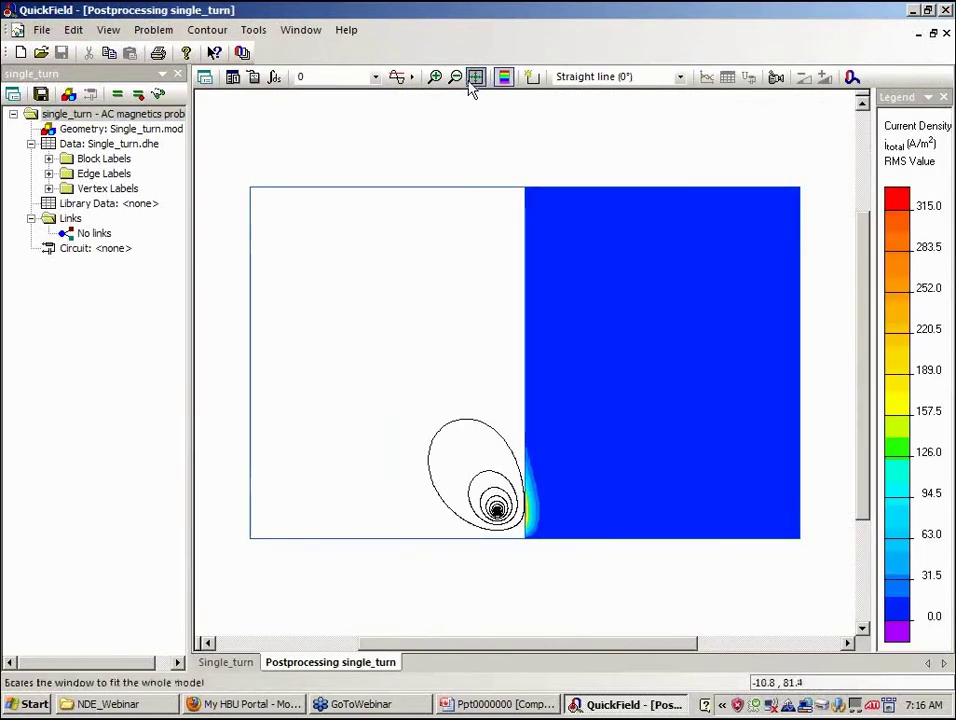
{"action": "left_click", "coordinate": [434, 77]}
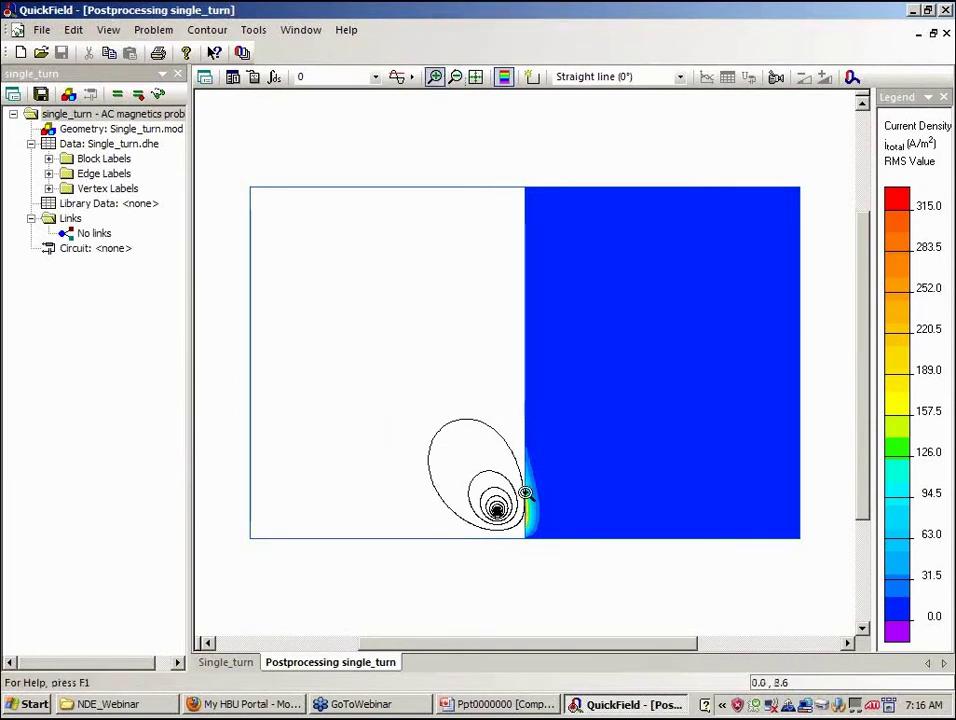
{"action": "left_click", "coordinate": [525, 493]}
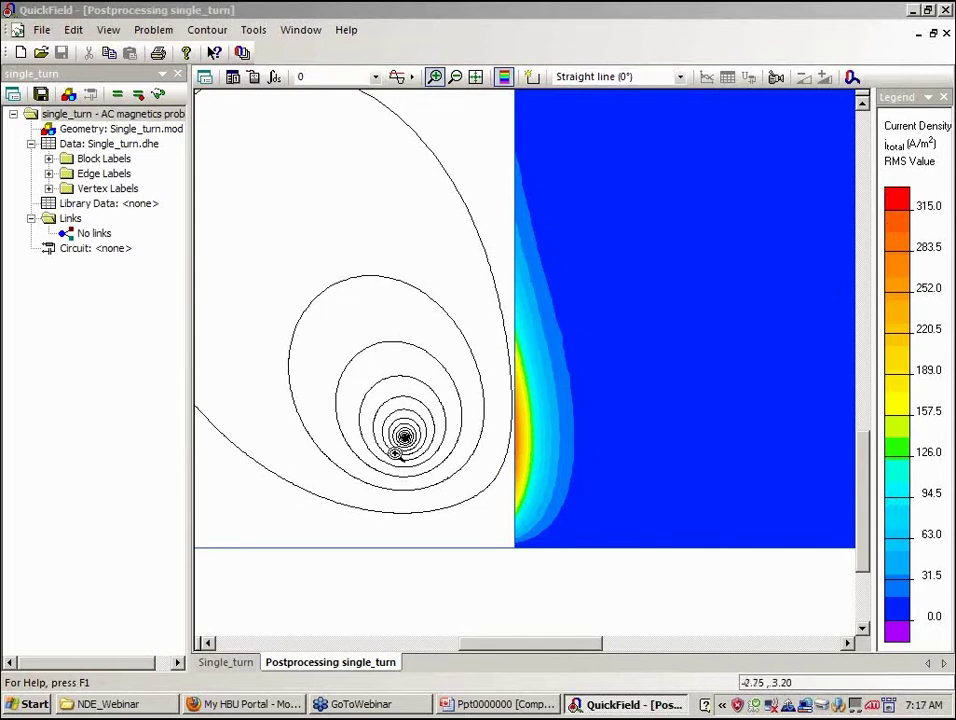
Animate the field over phase and draw a vertical contour up the aluminum's inner surface.
{"action": "left_click", "coordinate": [778, 81]}
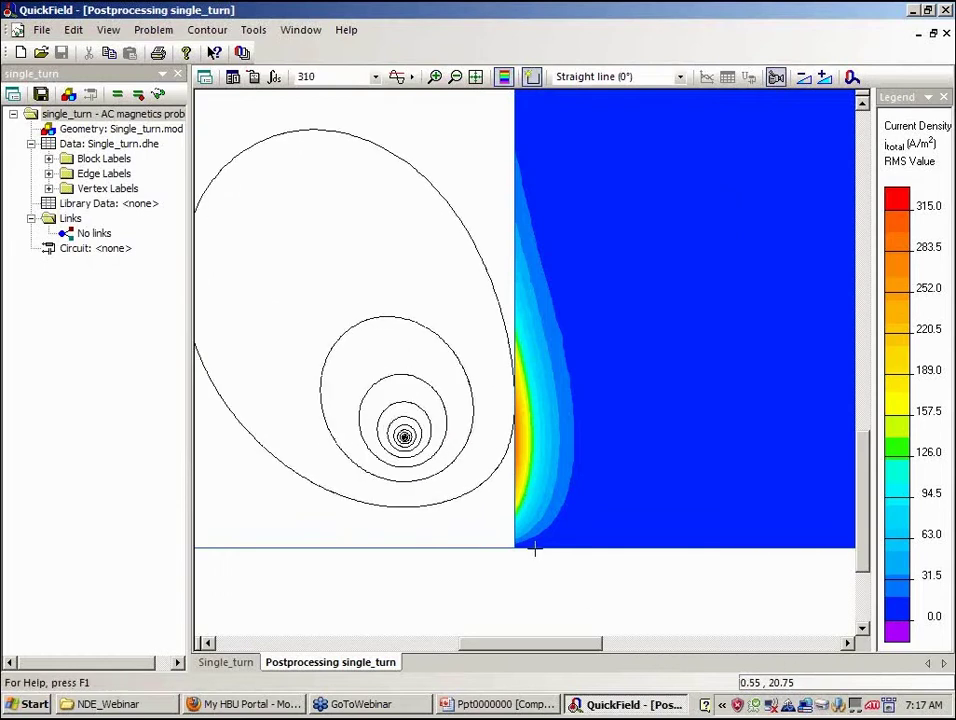
{"action": "left_click_drag", "start_coordinate": [529, 548], "coordinate": [531, 140]}
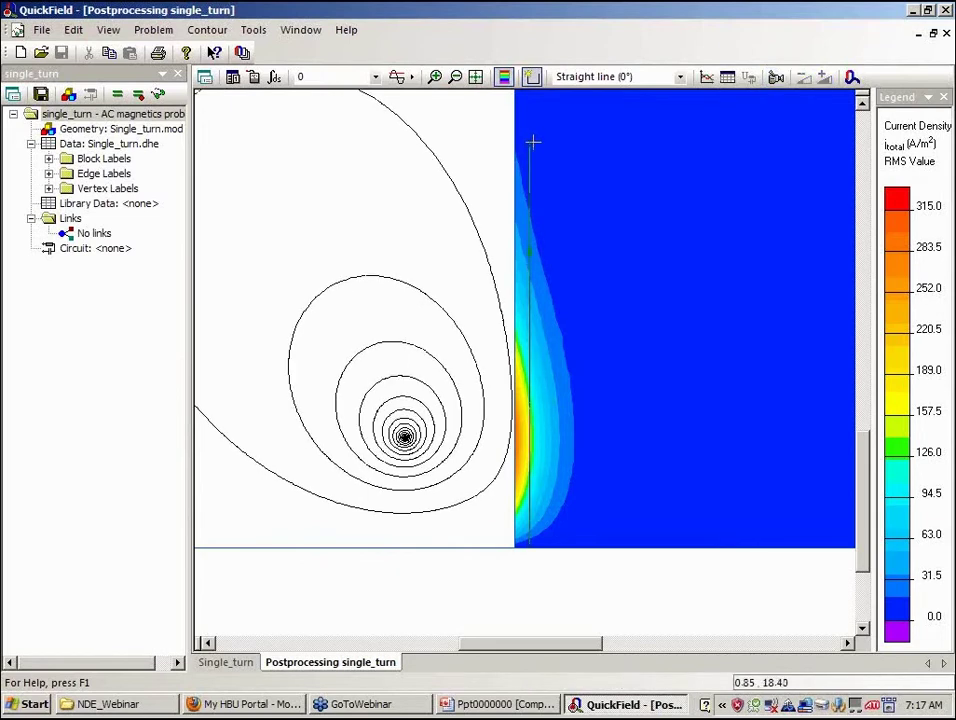
Plot current density with the eddy curve along the contour, then switch to flux density.
{"action": "right_click", "coordinate": [532, 142]}
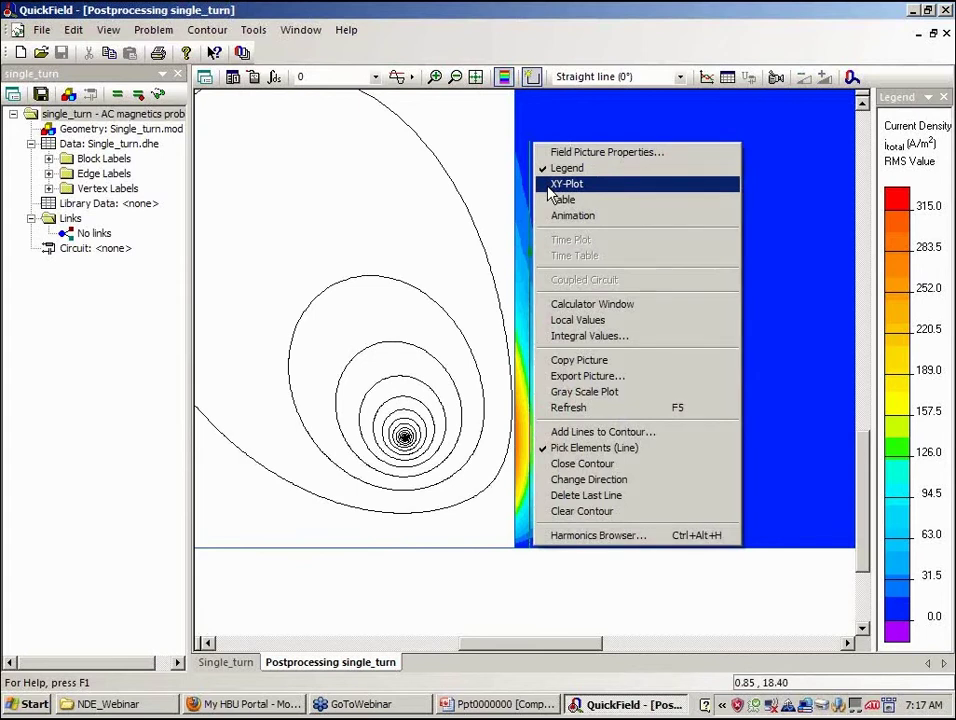
{"action": "left_click", "coordinate": [548, 186]}
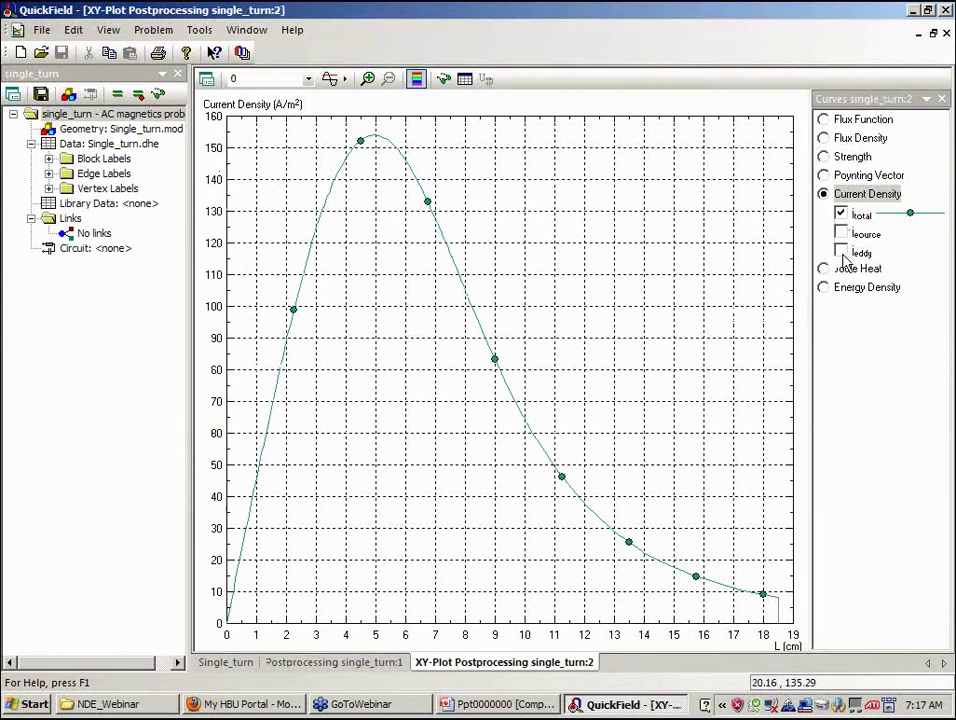
{"action": "left_click", "coordinate": [842, 251]}
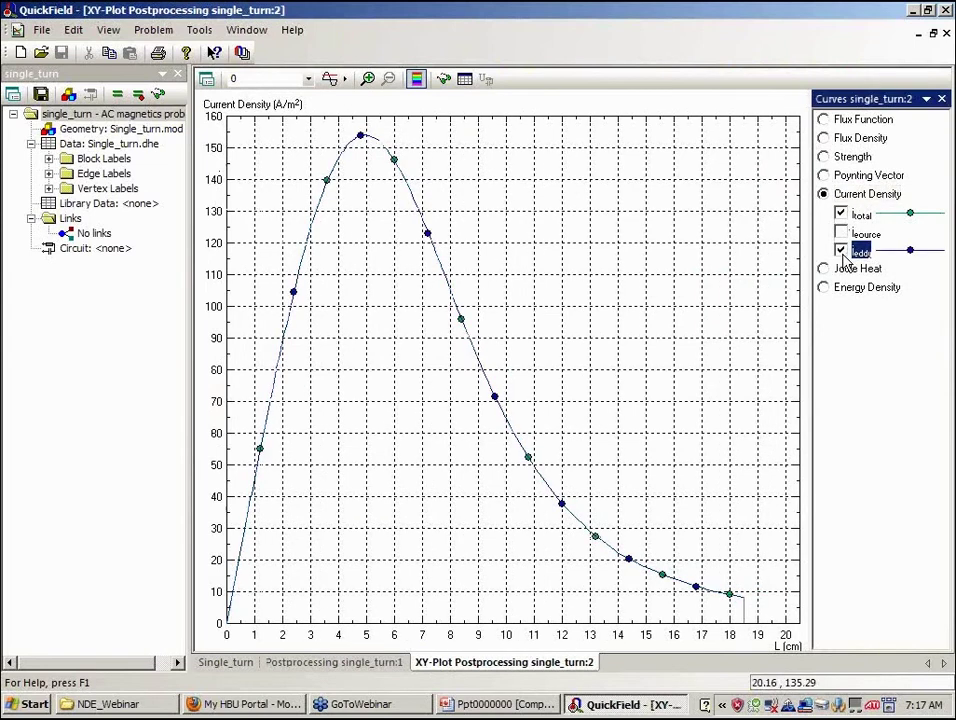
{"action": "left_click", "coordinate": [824, 139]}
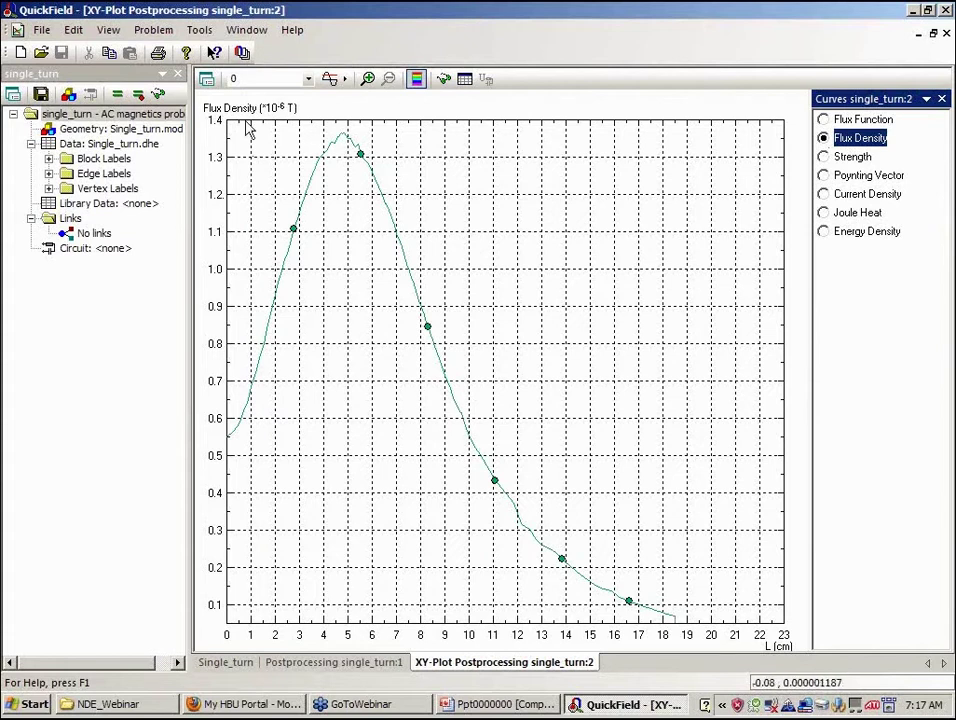
{"action": "left_click", "coordinate": [240, 30]}
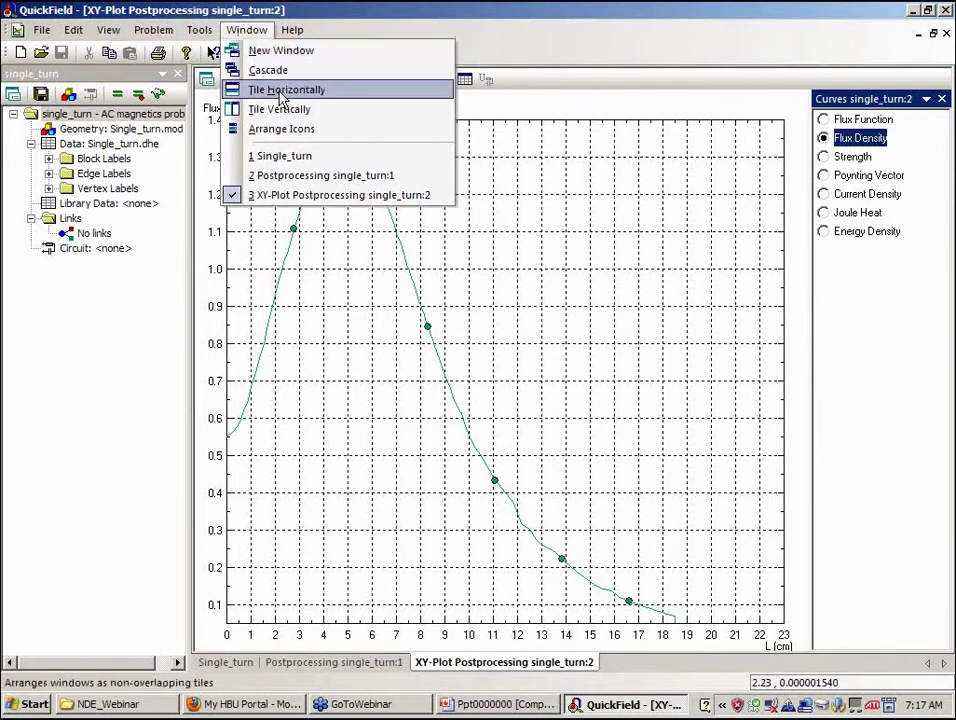
Tile the windows horizontally and clear the contour line from the field plot.
{"action": "left_click", "coordinate": [282, 92]}
{"action": "left_click", "coordinate": [921, 275]}
{"action": "left_click", "coordinate": [218, 33]}
{"action": "left_click", "coordinate": [243, 172]}
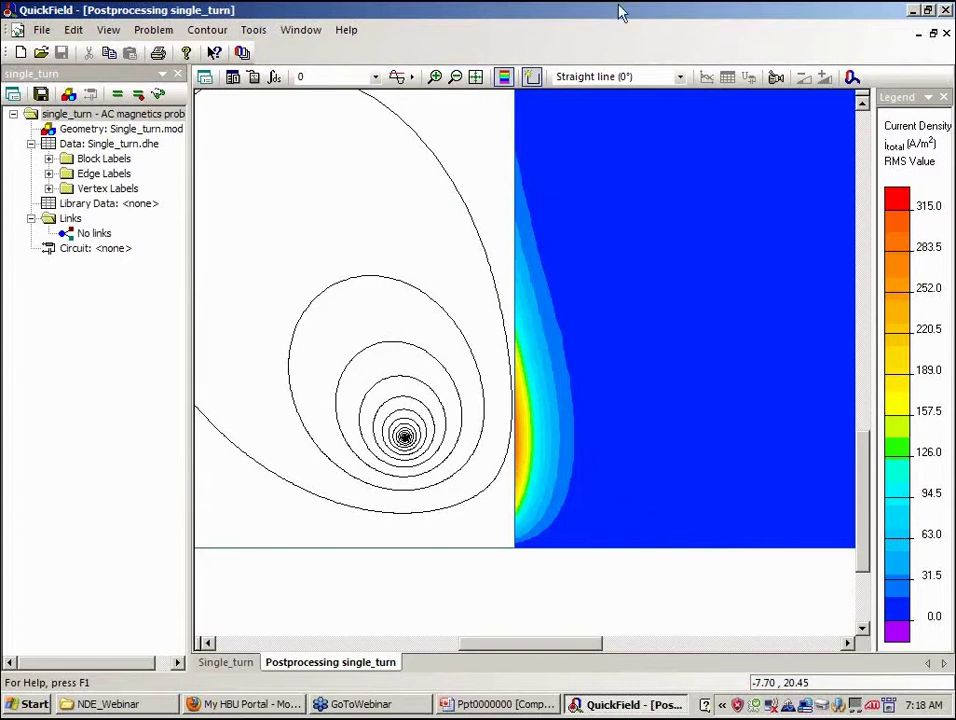
Save the single_turn problem changes and close its postprocessing and geometry windows.
{"action": "left_click", "coordinate": [289, 33]}
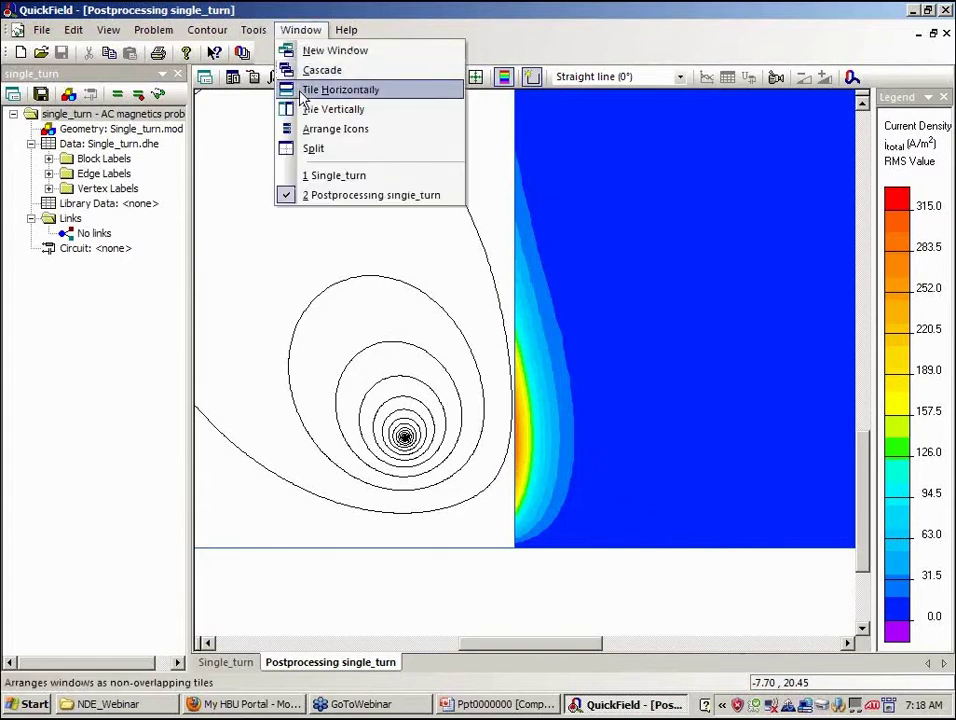
{"action": "left_click", "coordinate": [303, 91]}
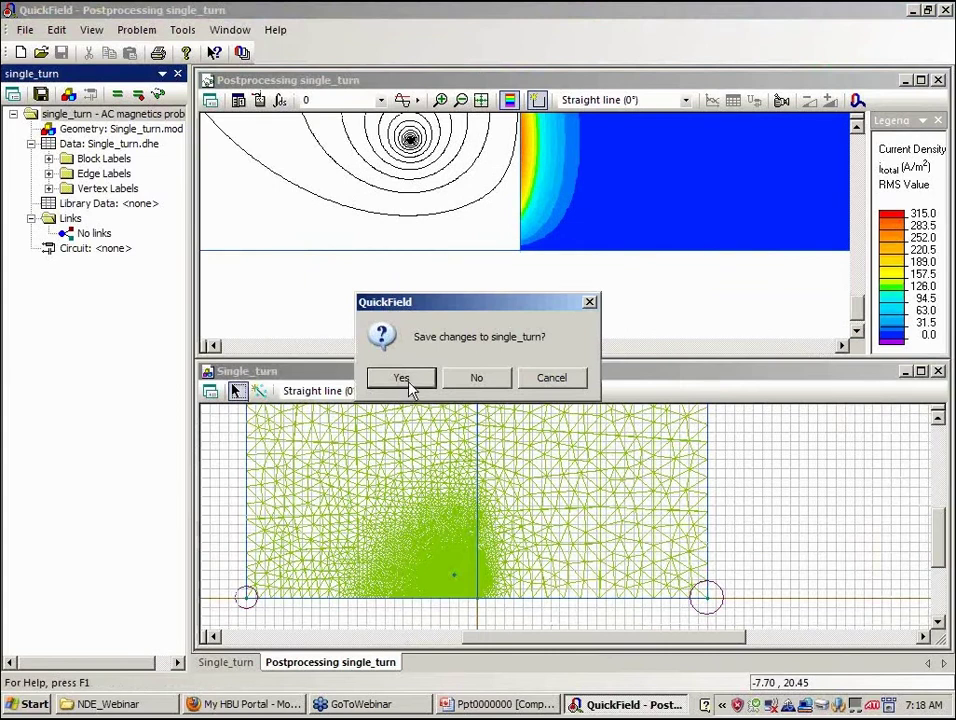
{"action": "left_click", "coordinate": [401, 380]}
{"action": "left_click", "coordinate": [946, 80]}
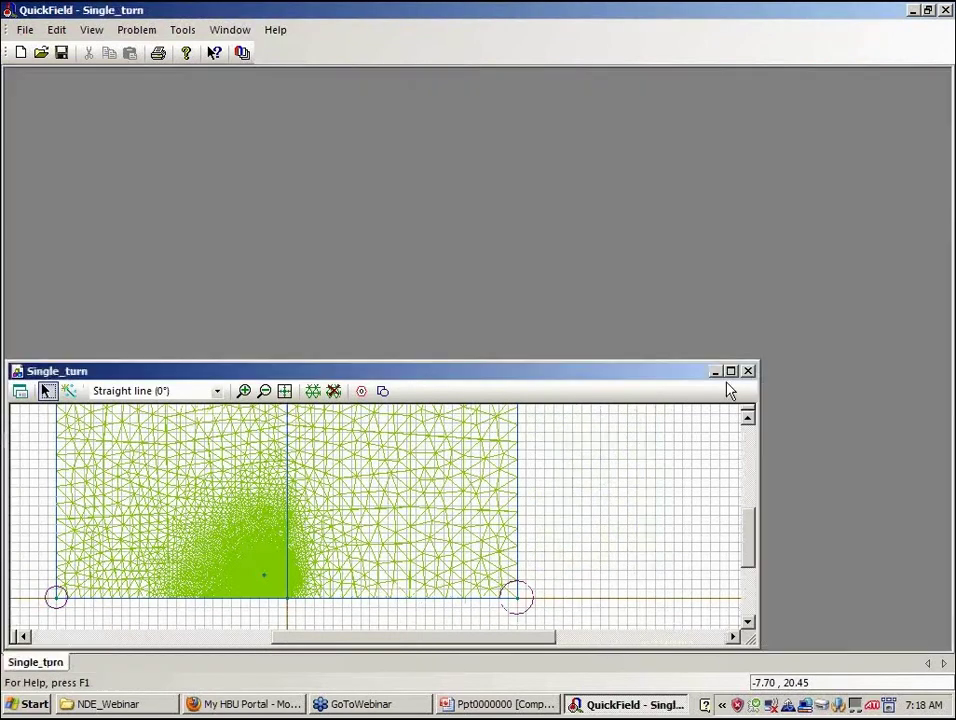
{"action": "left_click", "coordinate": [747, 371]}
Open the Circular_Coil problem from the NDE_Webinar folder.
{"action": "left_click", "coordinate": [25, 30]}
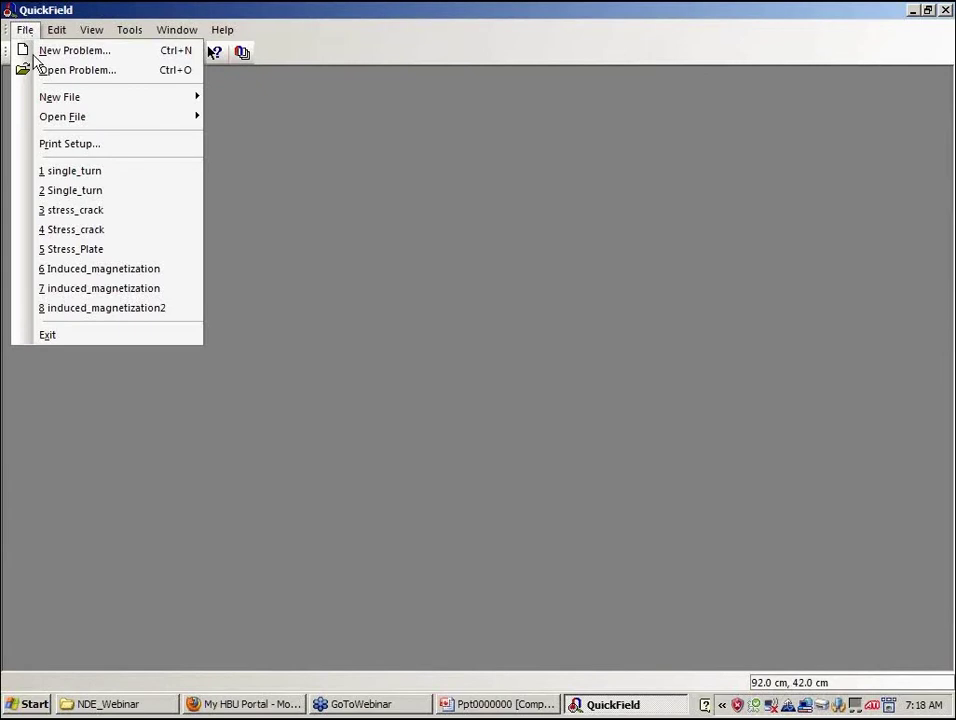
{"action": "left_click", "coordinate": [38, 69]}
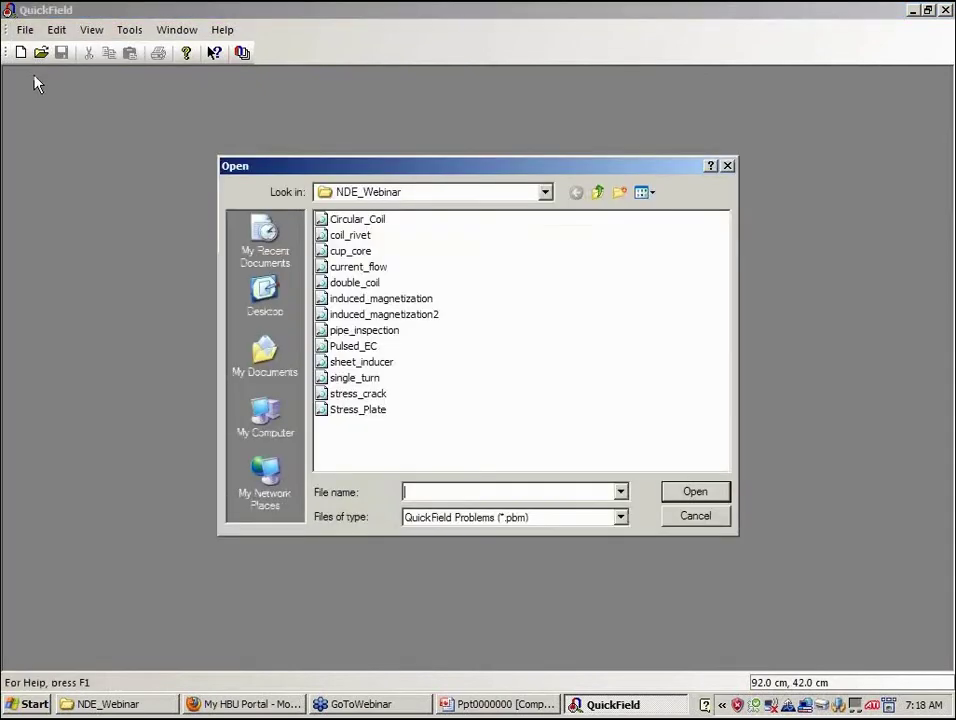
{"action": "left_click", "coordinate": [368, 216]}
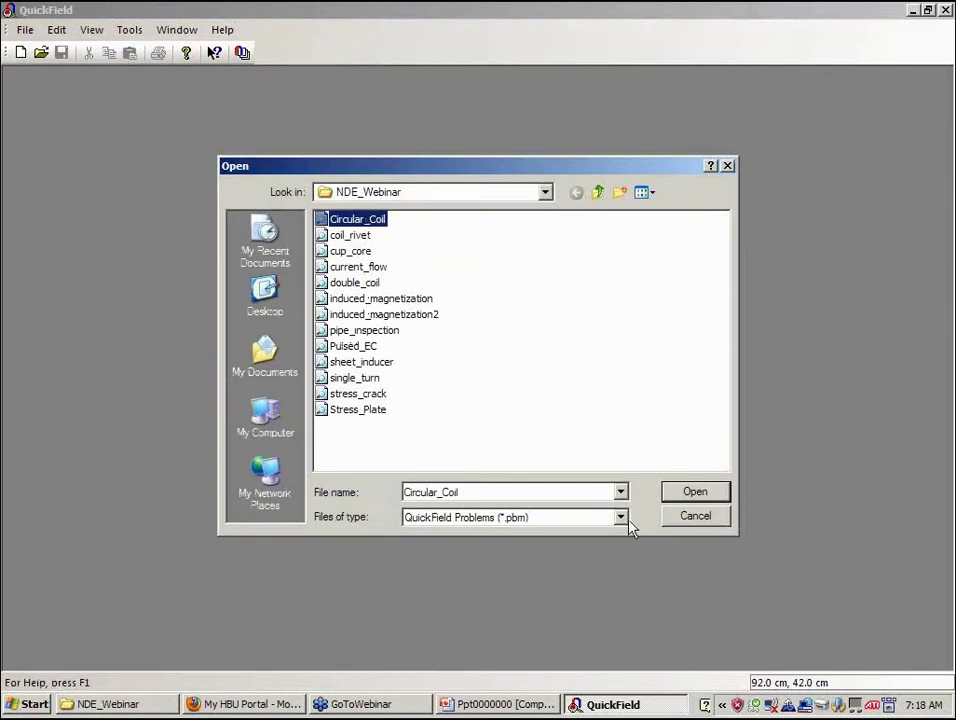
{"action": "left_click", "coordinate": [695, 492]}
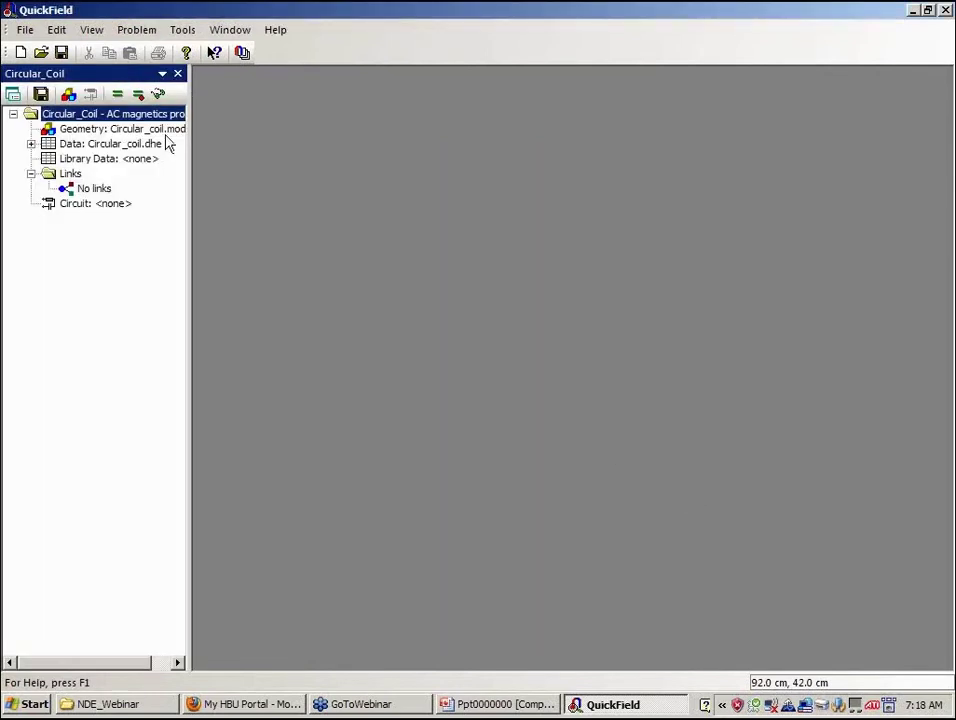
Show the Circular_Coil mesh maximized, zoomed to fit, with block labels listed.
{"action": "double_click", "coordinate": [167, 140]}
{"action": "left_click", "coordinate": [802, 143]}
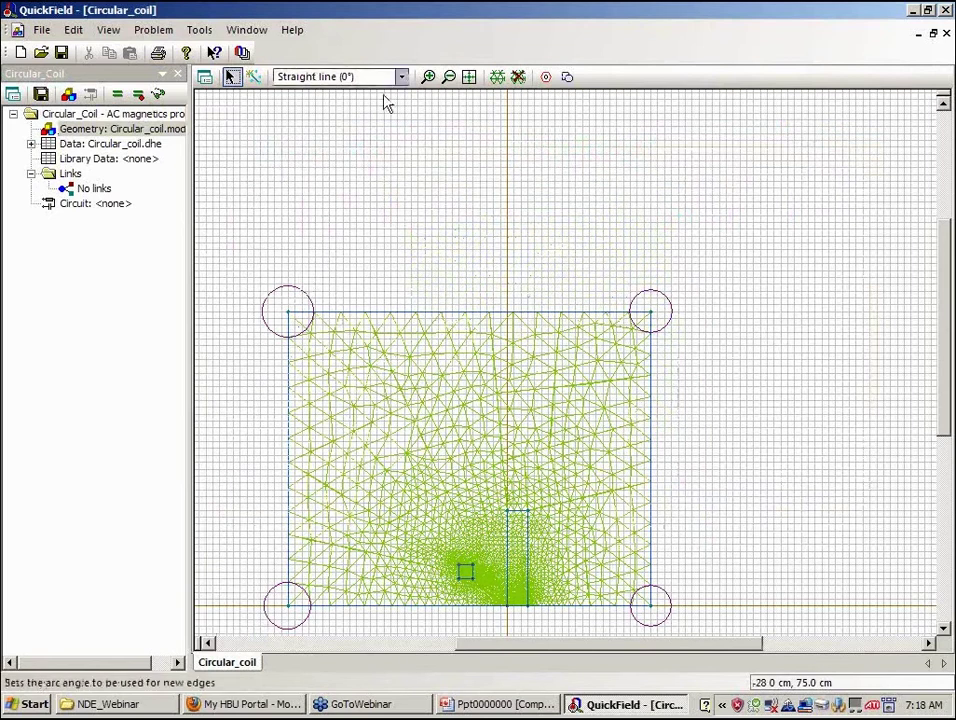
{"action": "left_click", "coordinate": [470, 78]}
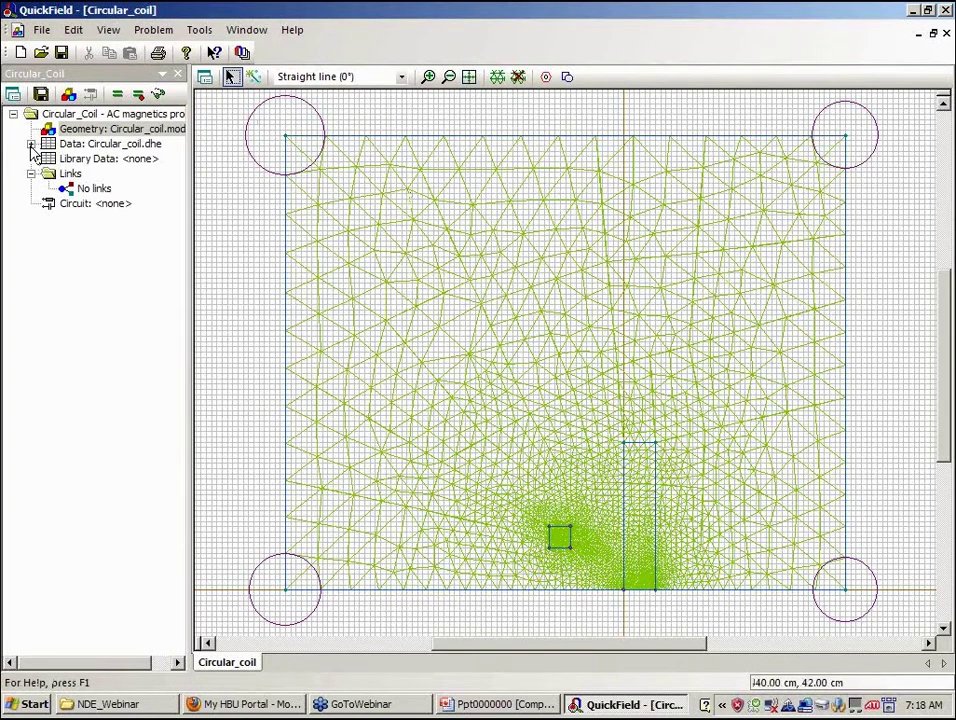
{"action": "left_click", "coordinate": [31, 145]}
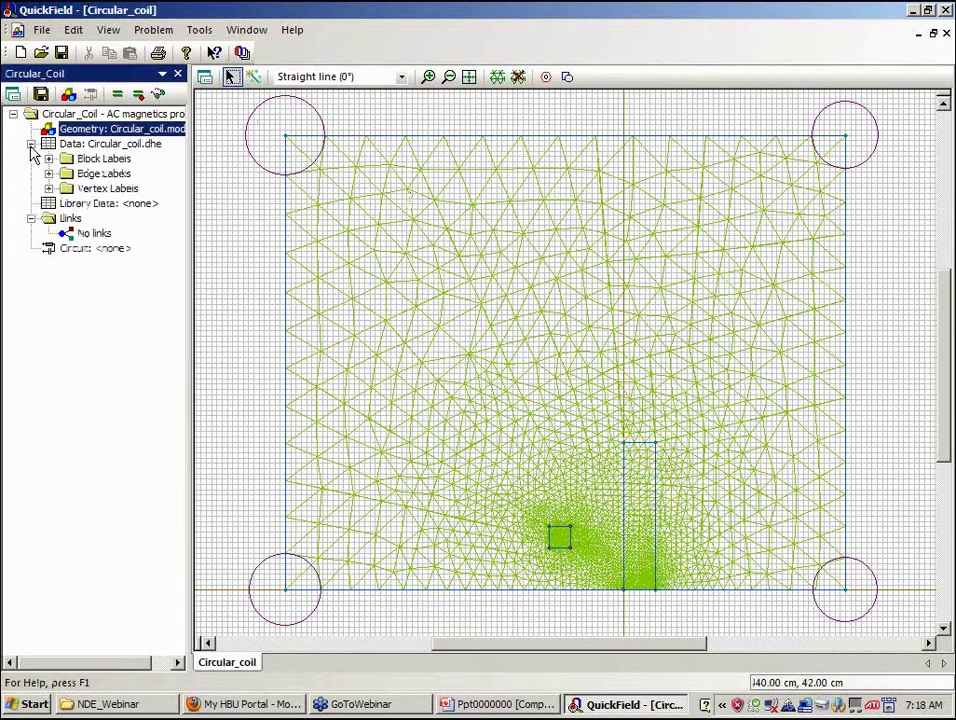
{"action": "left_click", "coordinate": [86, 160]}
{"action": "double_click", "coordinate": [86, 161]}
Review the air block and the coil block's 1 A current, 38000000 S/m conductivity.
{"action": "left_click", "coordinate": [97, 174]}
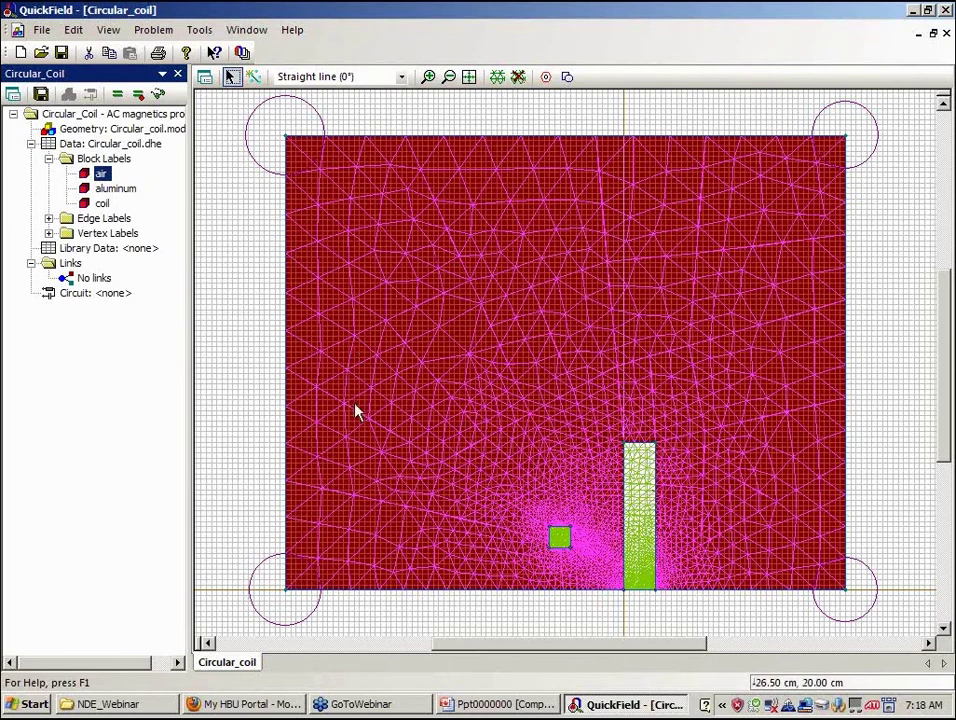
{"action": "double_click", "coordinate": [96, 175]}
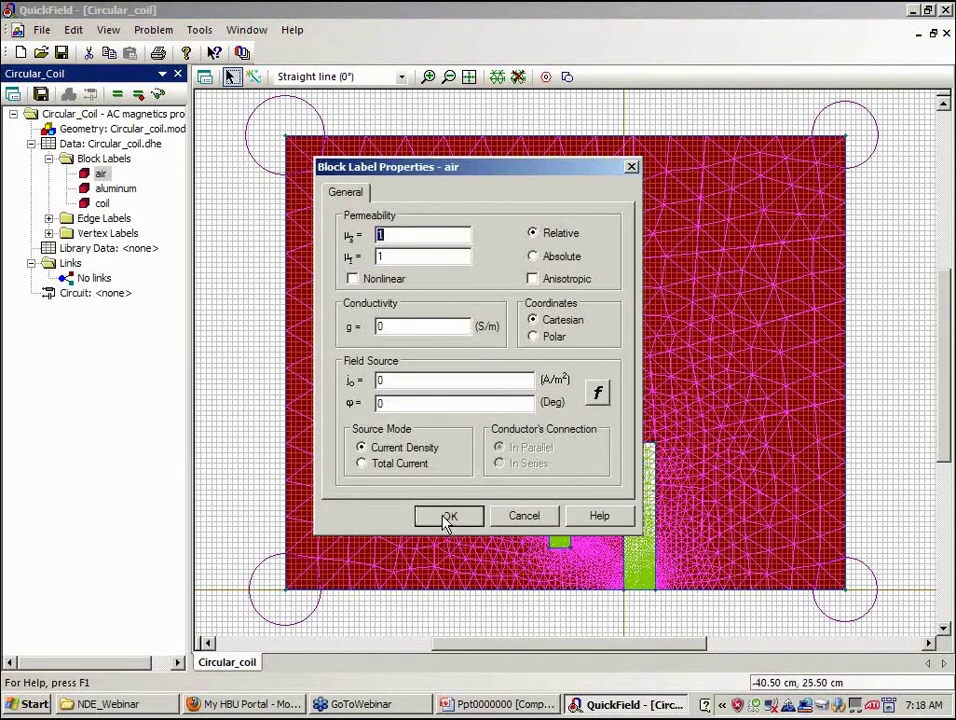
{"action": "left_click", "coordinate": [448, 516]}
{"action": "left_click", "coordinate": [115, 189]}
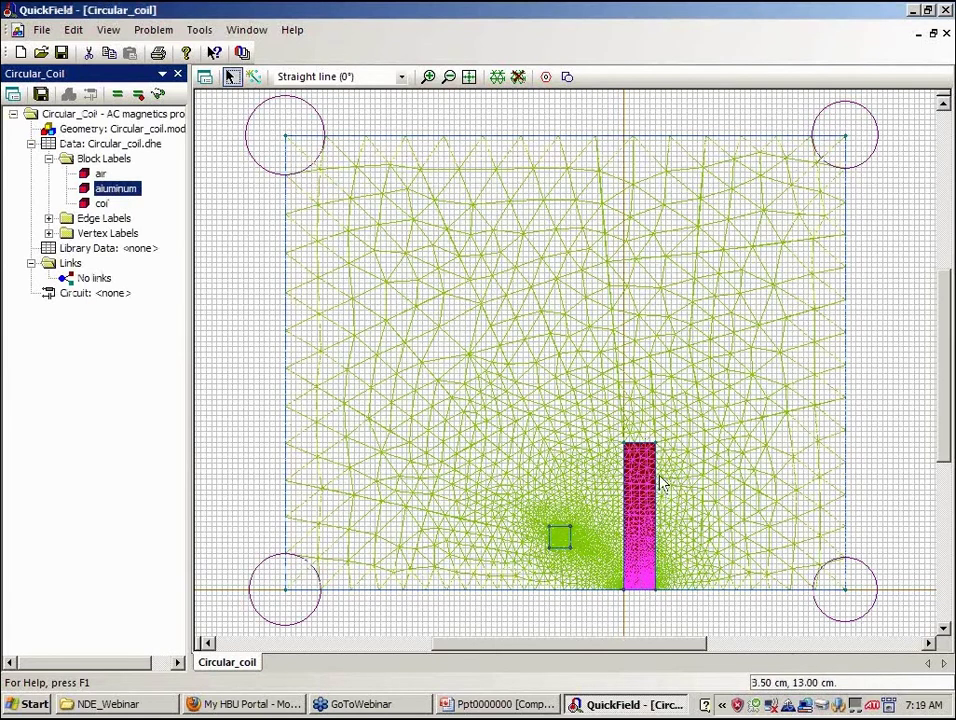
{"action": "left_click", "coordinate": [102, 203]}
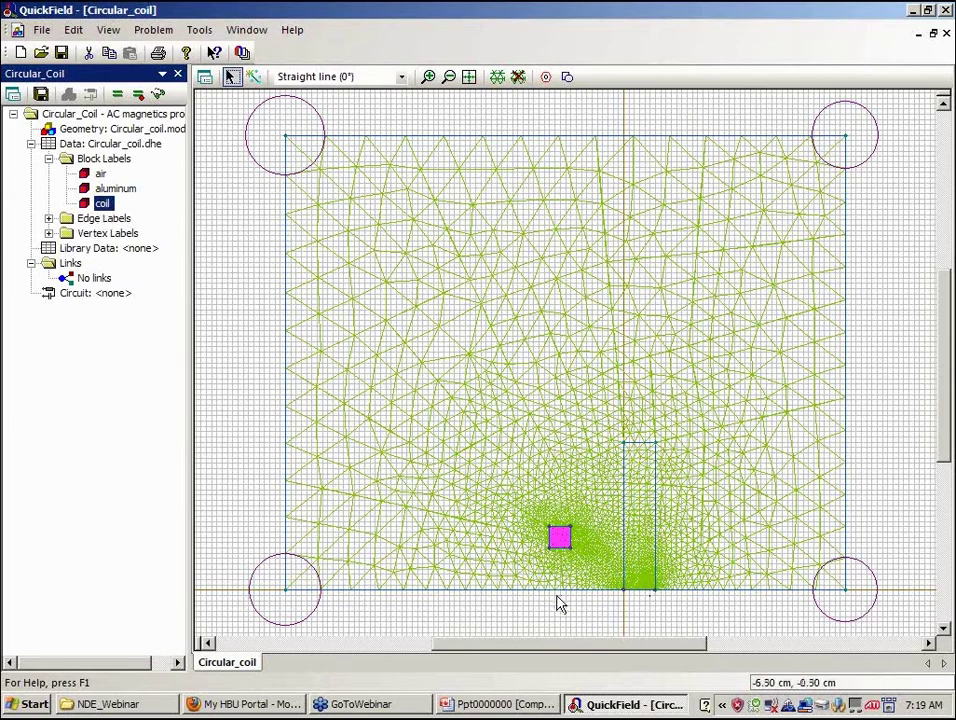
{"action": "double_click", "coordinate": [103, 205]}
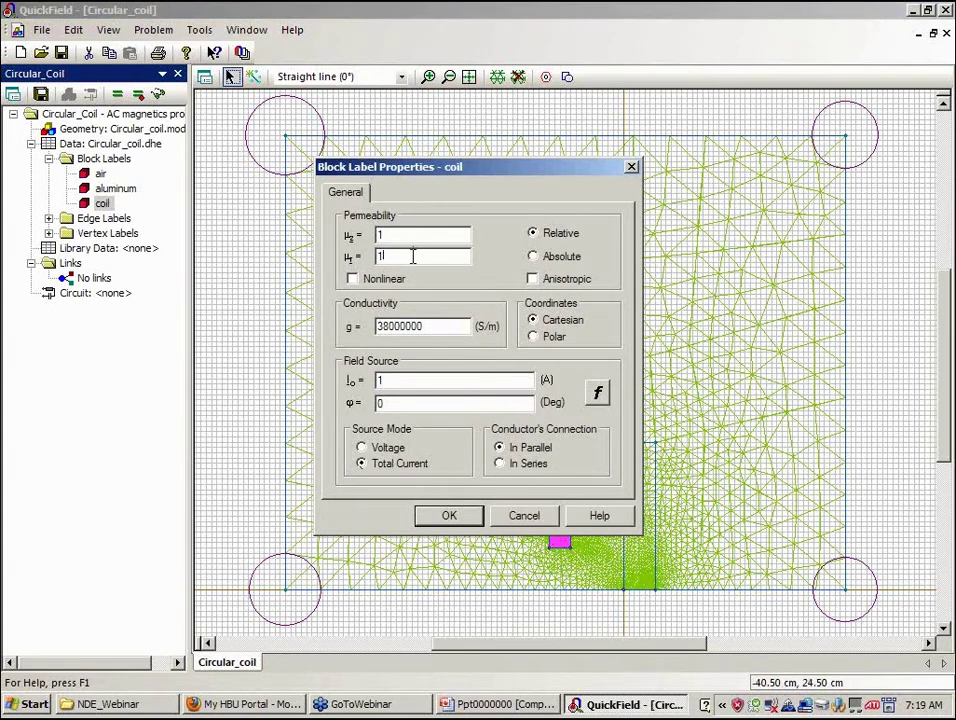
{"action": "left_click", "coordinate": [449, 518]}
Inspect the aluminum block's properties, then list the boundary and plate edge labels.
{"action": "left_click", "coordinate": [115, 190]}
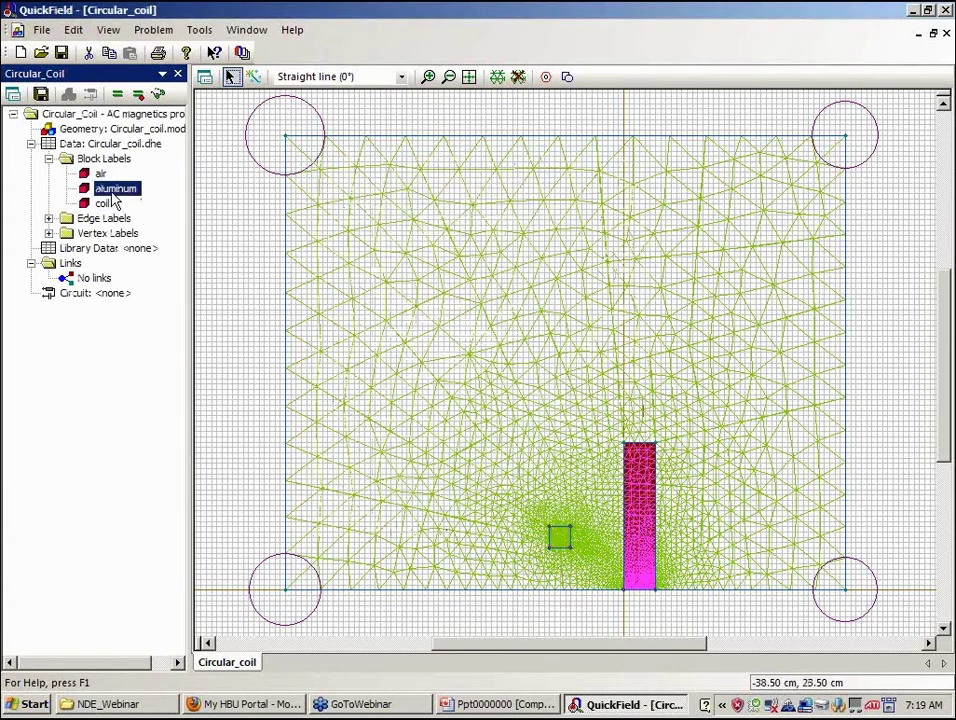
{"action": "double_click", "coordinate": [114, 193]}
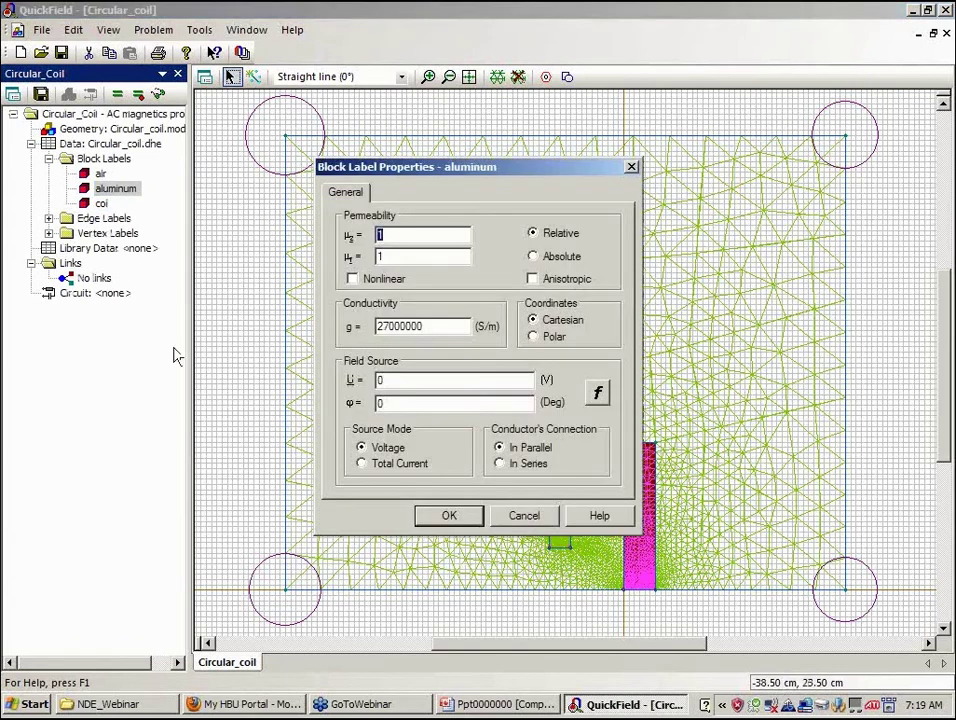
{"action": "left_click", "coordinate": [431, 521]}
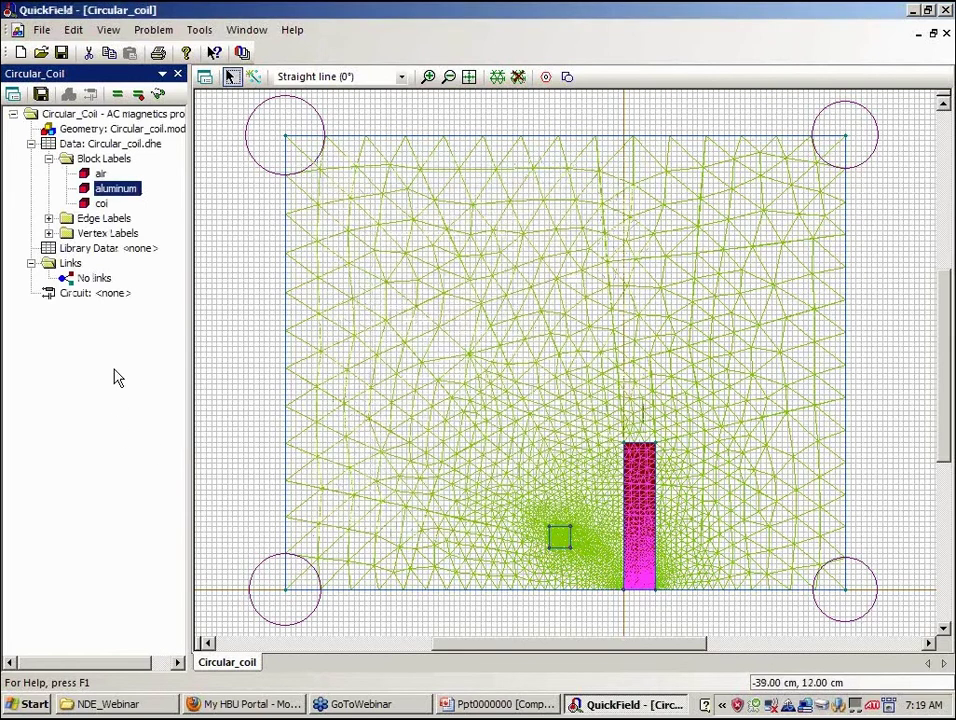
{"action": "double_click", "coordinate": [100, 218]}
{"action": "left_click", "coordinate": [112, 234]}
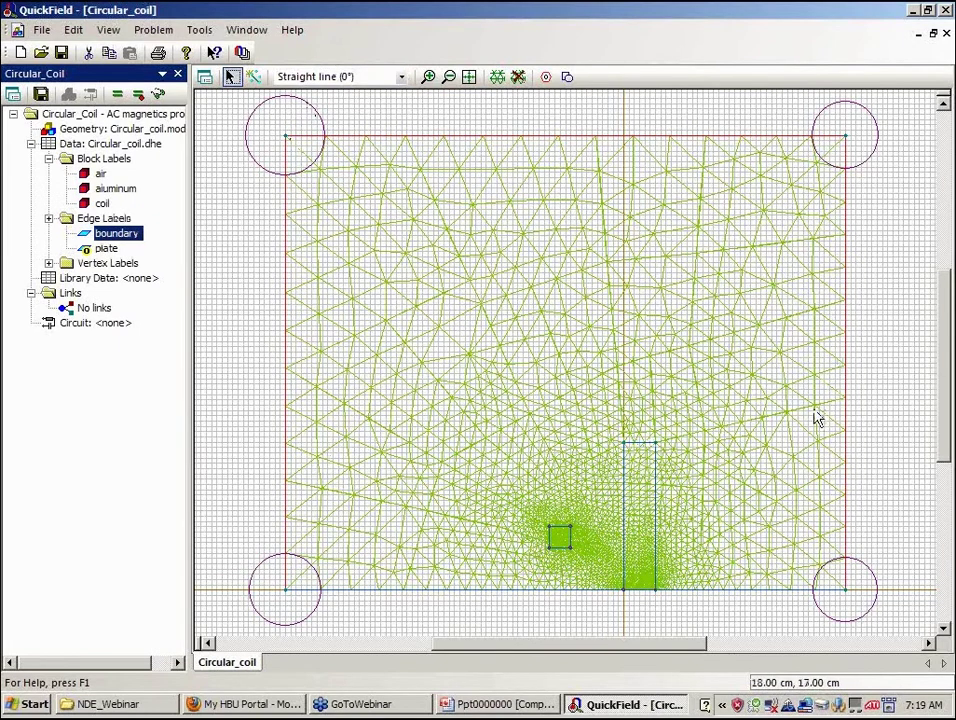
{"action": "left_click", "coordinate": [107, 249]}
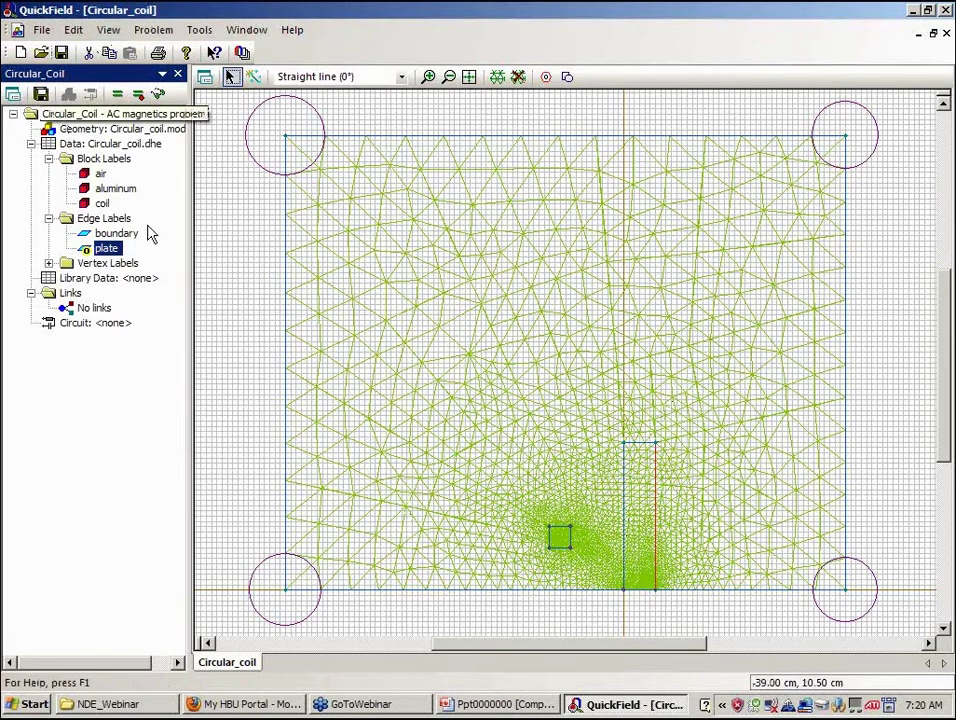
Confirm the Circular_Coil problem properties (axisymmetric AC magnetics, 100 Hz) and re-solve it.
{"action": "left_click", "coordinate": [134, 114]}
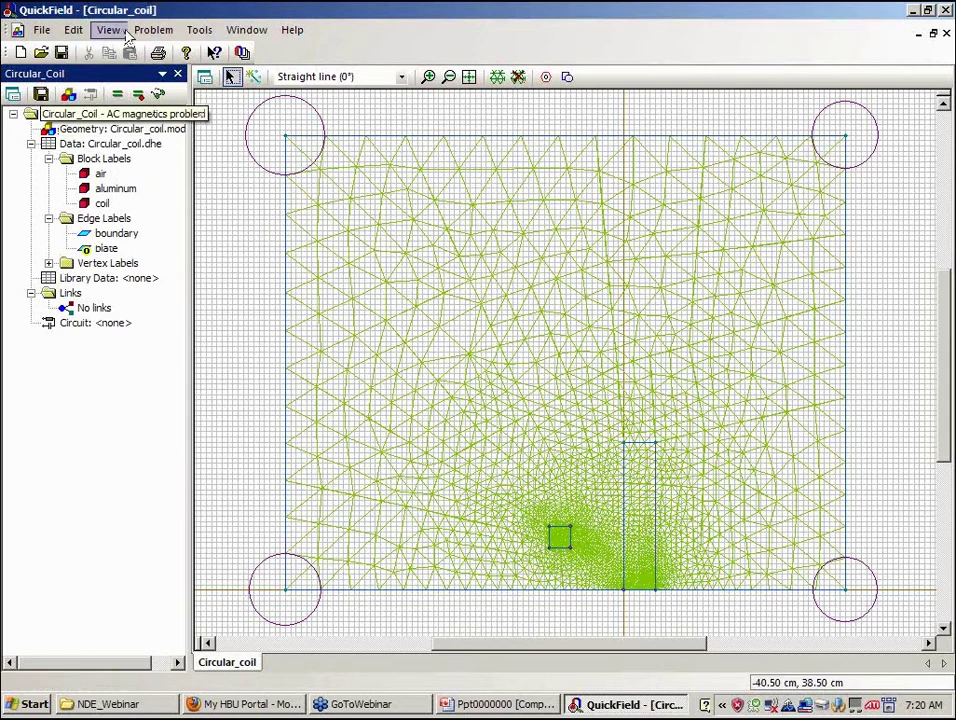
{"action": "left_click", "coordinate": [74, 30]}
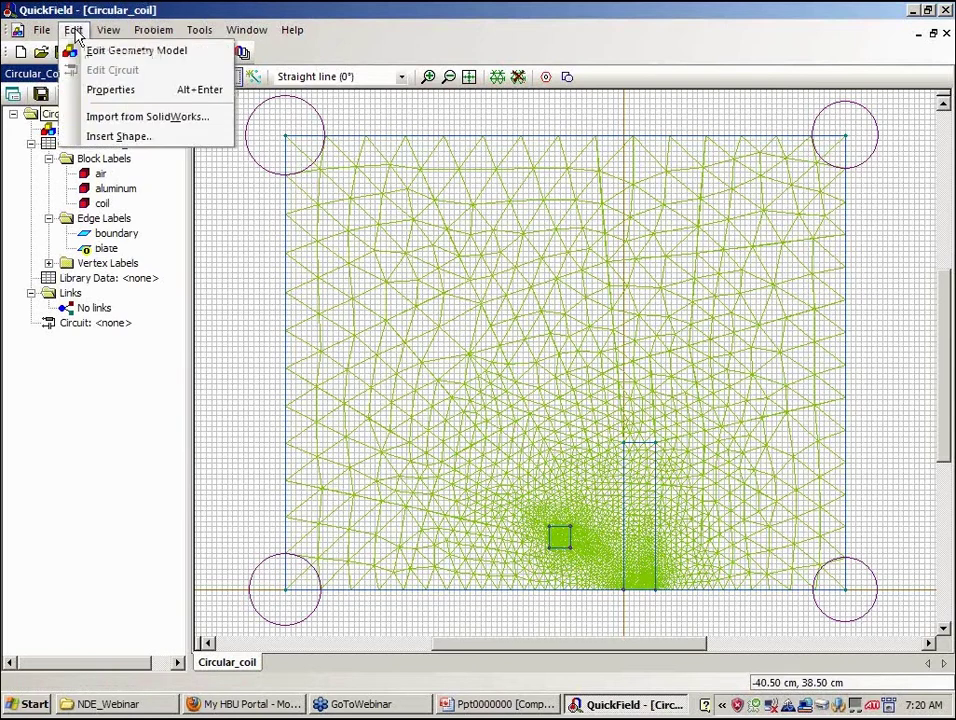
{"action": "left_click", "coordinate": [110, 96]}
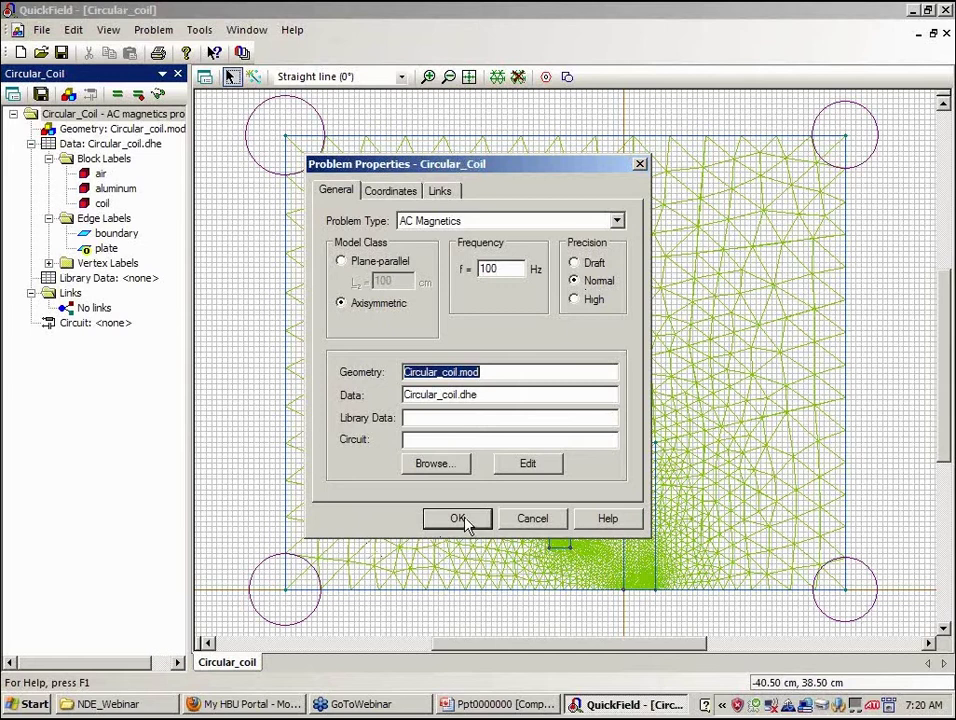
{"action": "left_click", "coordinate": [460, 519]}
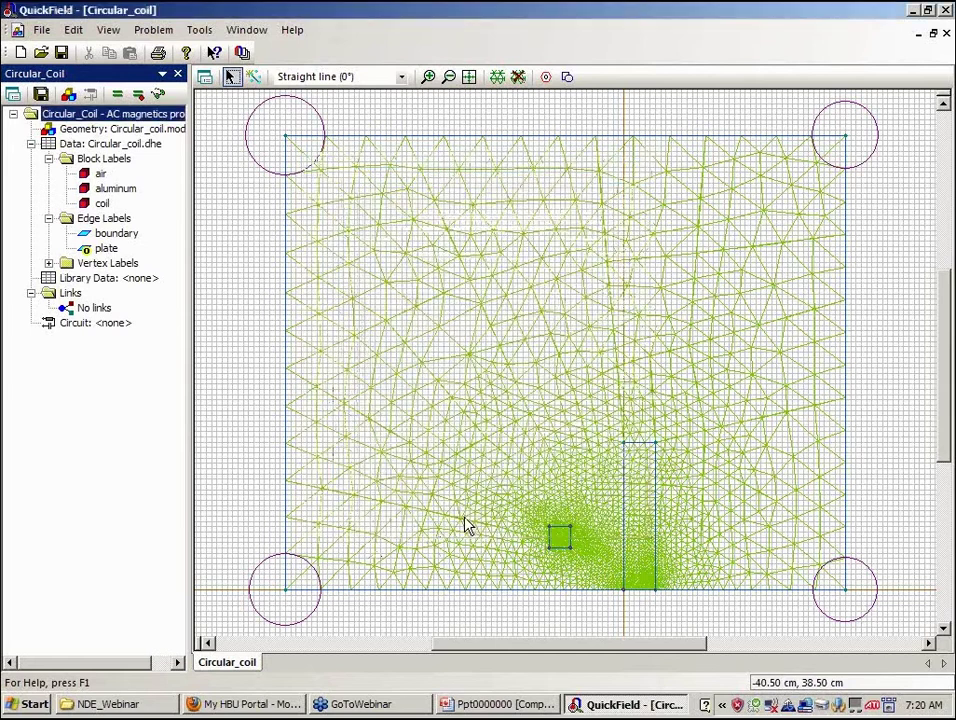
{"action": "left_click", "coordinate": [117, 97]}
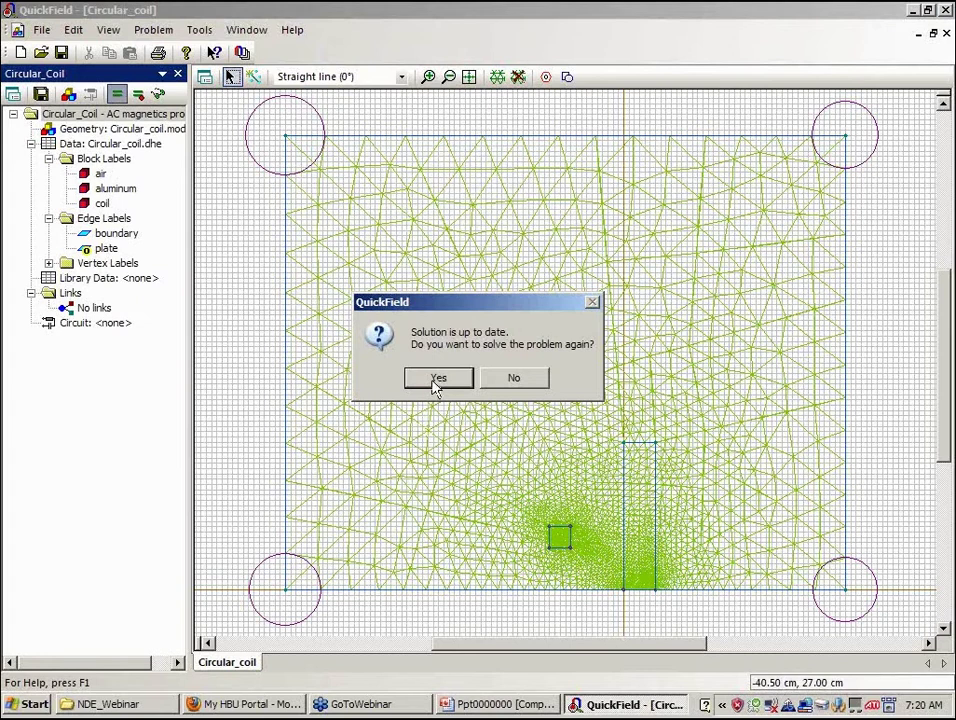
{"action": "left_click", "coordinate": [437, 379]}
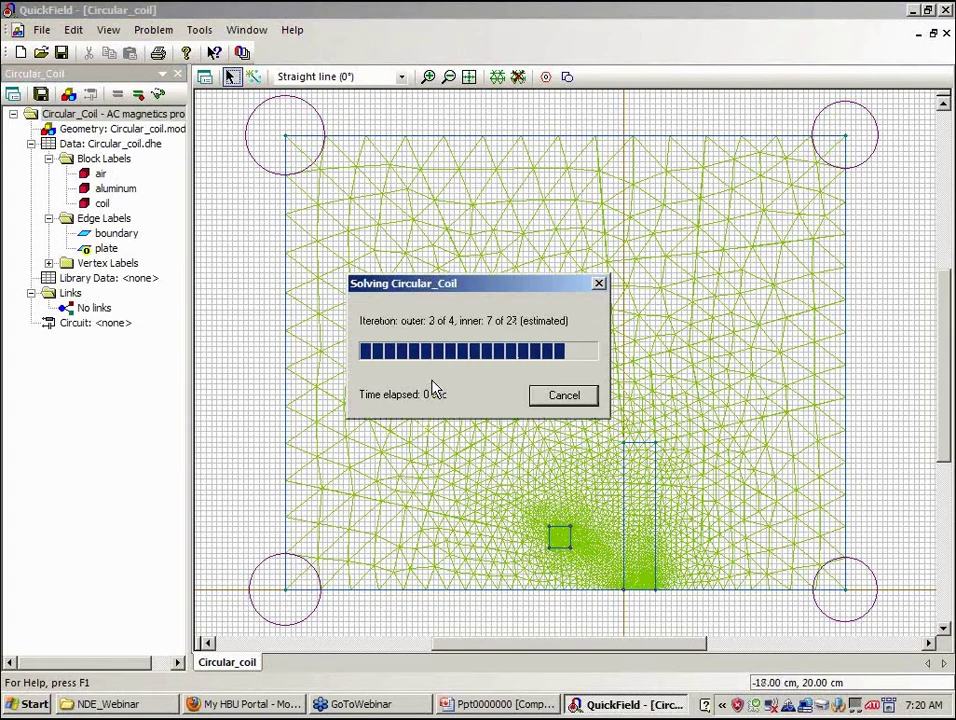
View the Circular_Coil results, play and stop the field animation, and enable contour adding.
{"action": "left_click", "coordinate": [436, 383]}
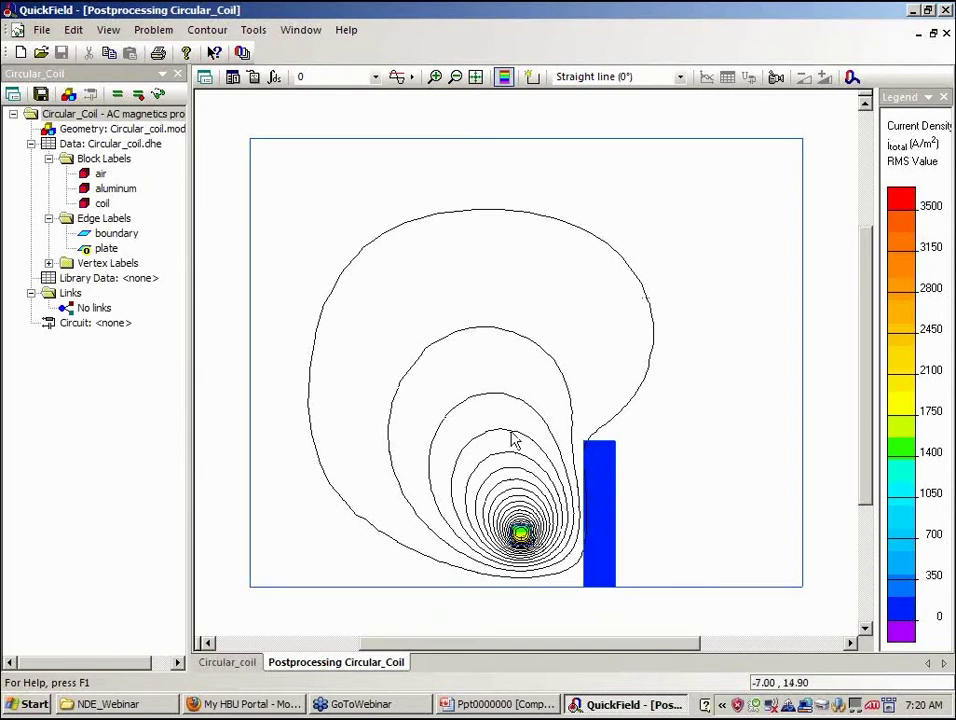
{"action": "left_click", "coordinate": [775, 80]}
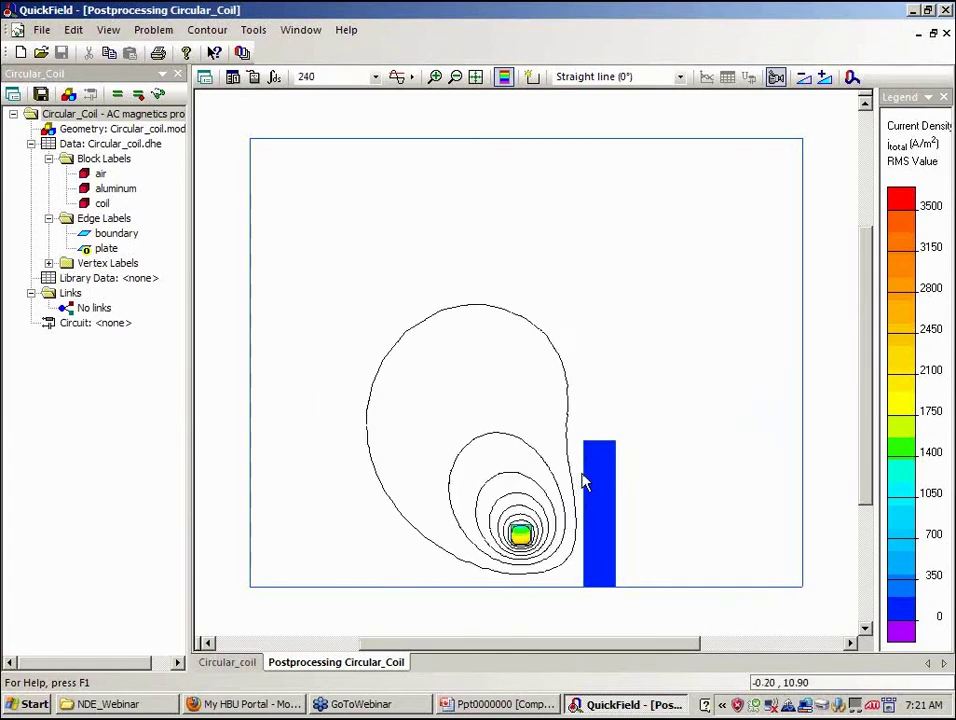
{"action": "left_click", "coordinate": [776, 78]}
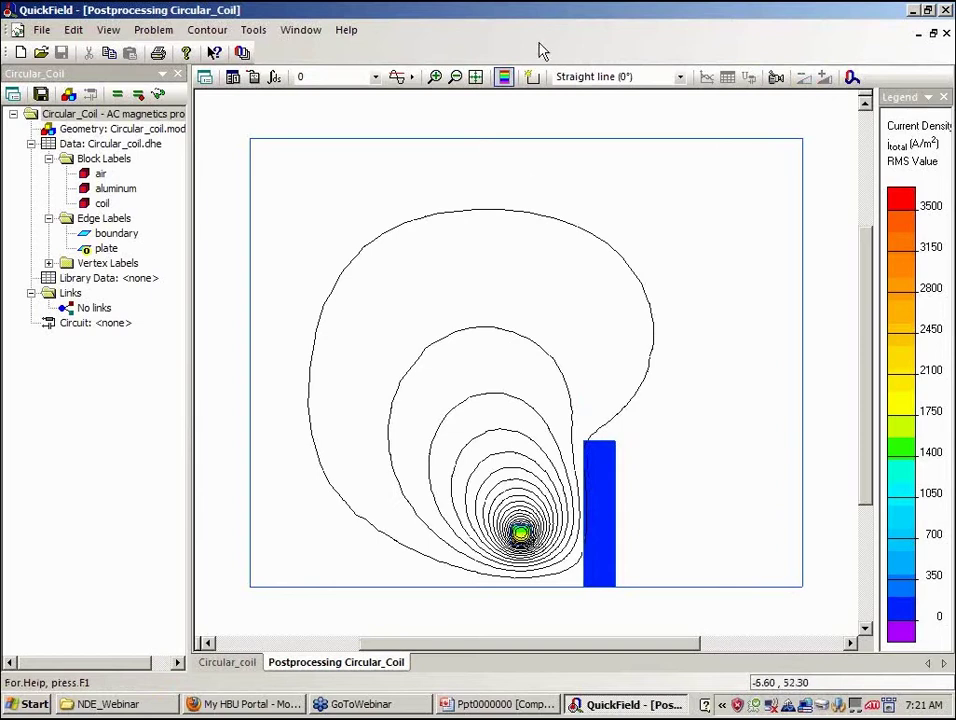
{"action": "left_click", "coordinate": [531, 78]}
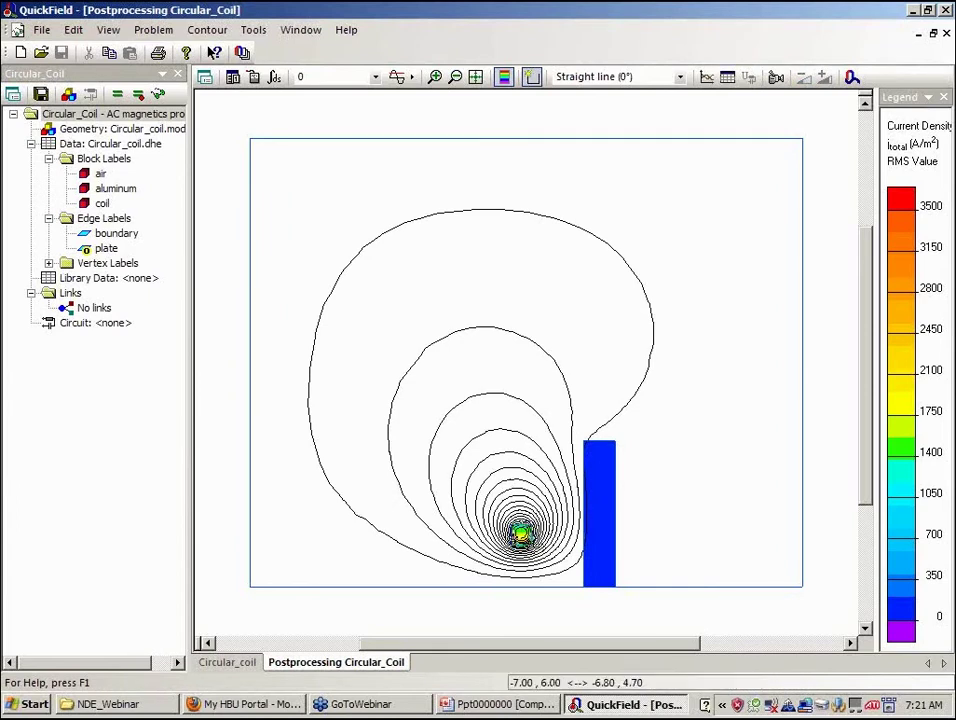
Turn off field lines in Field Picture Properties, leaving only the current density map.
{"action": "right_click", "coordinate": [553, 316]}
{"action": "left_click", "coordinate": [566, 322]}
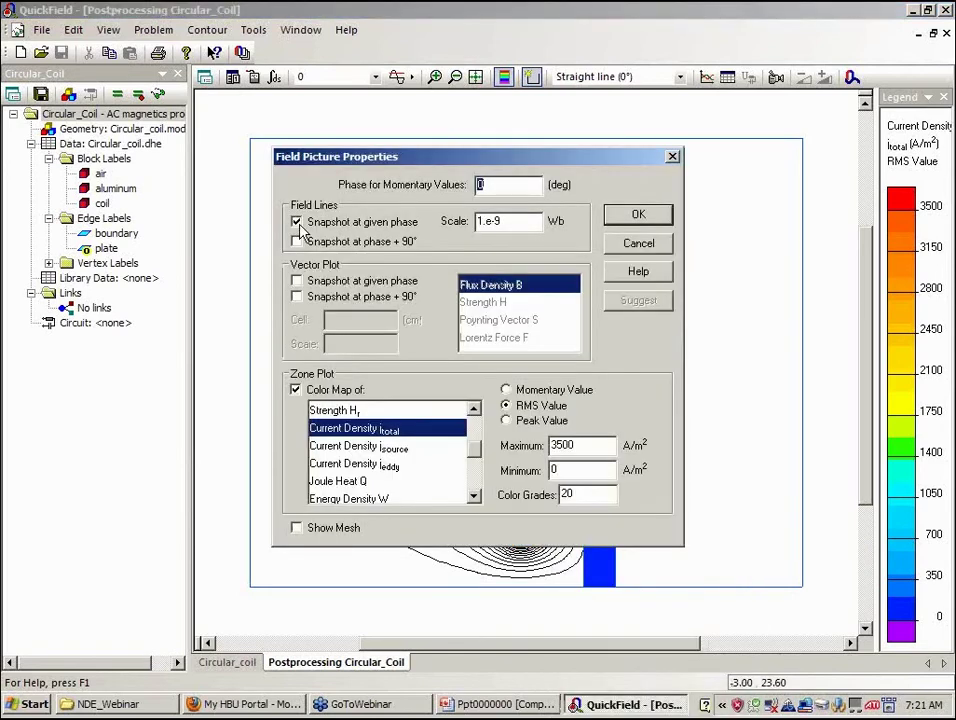
{"action": "left_click", "coordinate": [296, 222]}
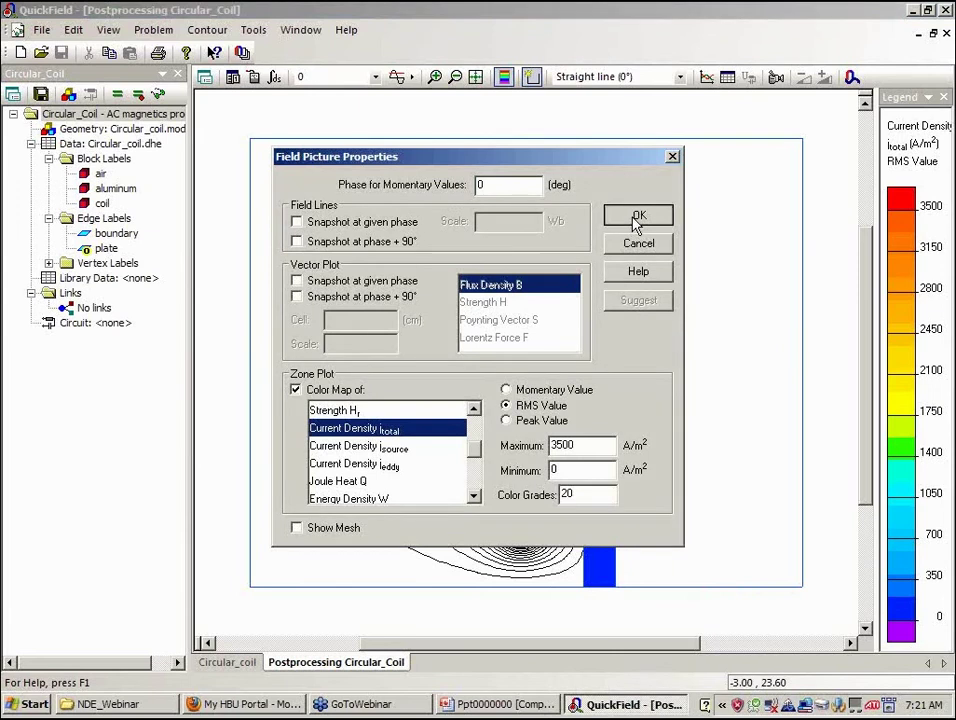
{"action": "left_click", "coordinate": [635, 216]}
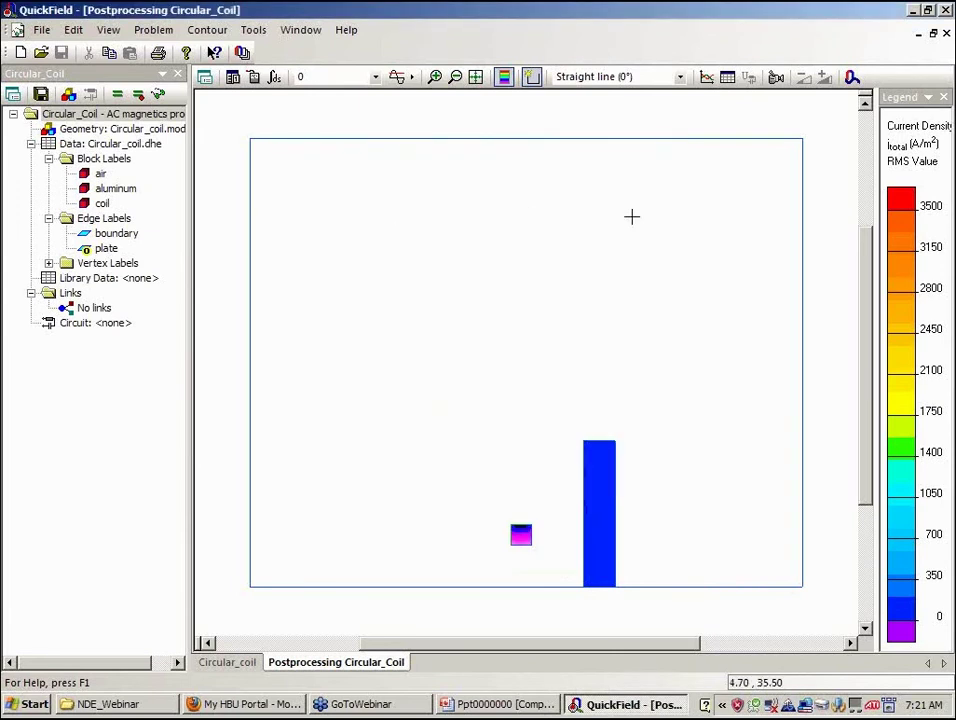
Open the integral calculator and draw a contour around the coil block.
{"action": "left_click", "coordinate": [521, 535]}
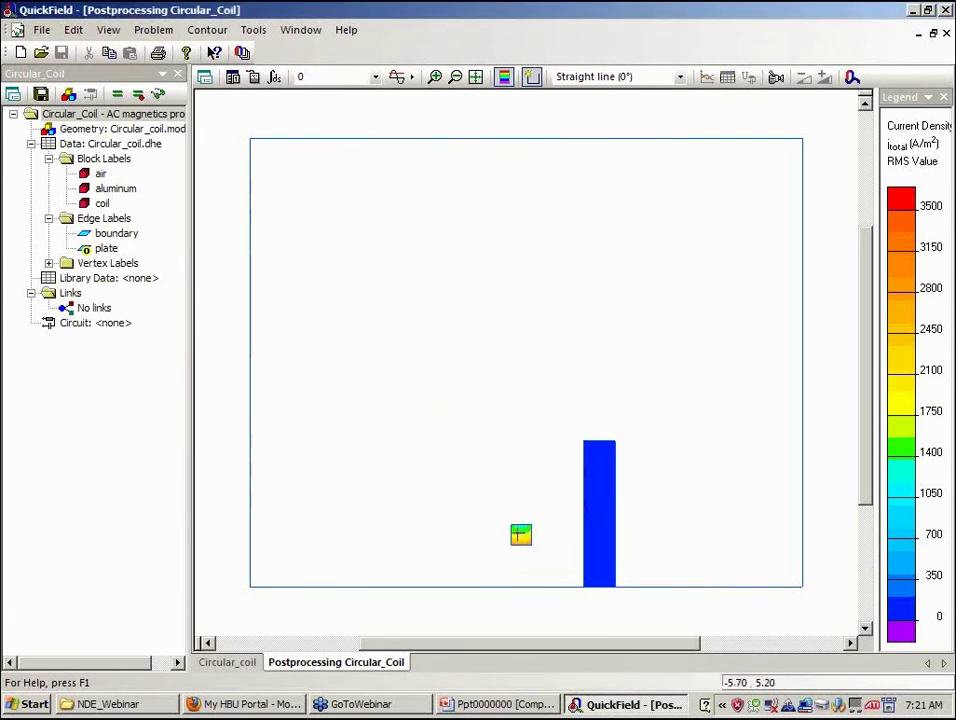
{"action": "left_click", "coordinate": [274, 78]}
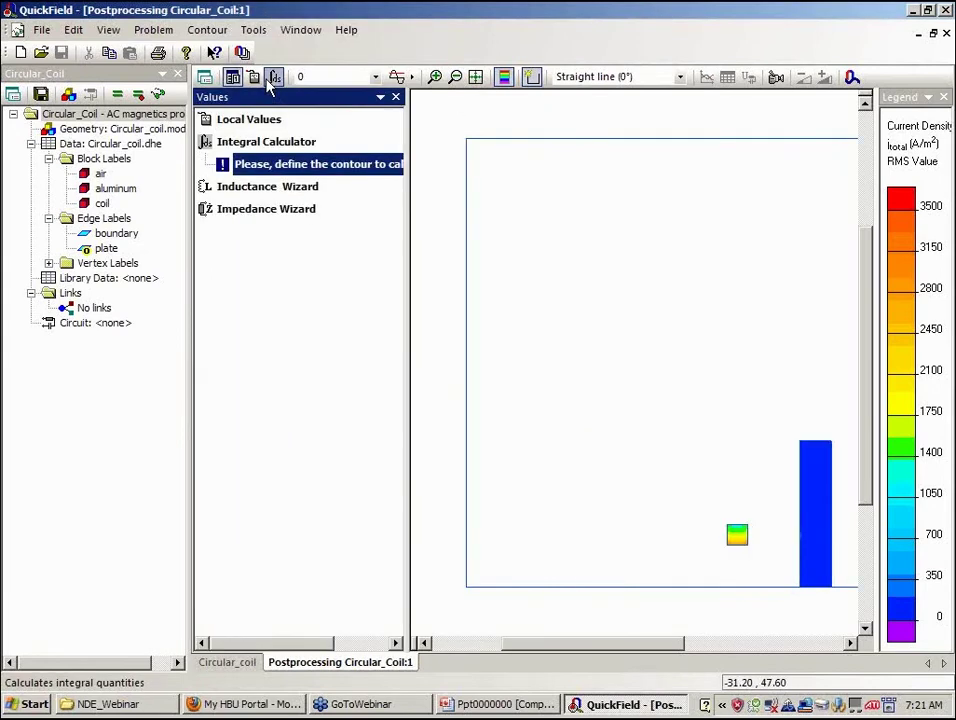
{"action": "left_click", "coordinate": [530, 80]}
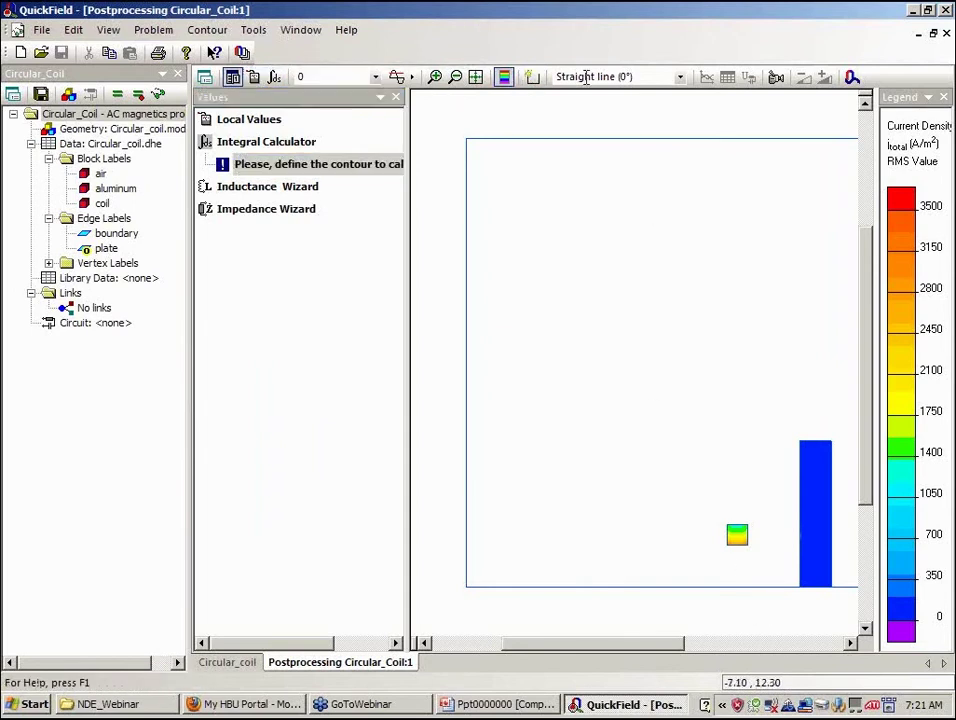
{"action": "left_click", "coordinate": [738, 545]}
{"action": "left_click", "coordinate": [746, 535]}
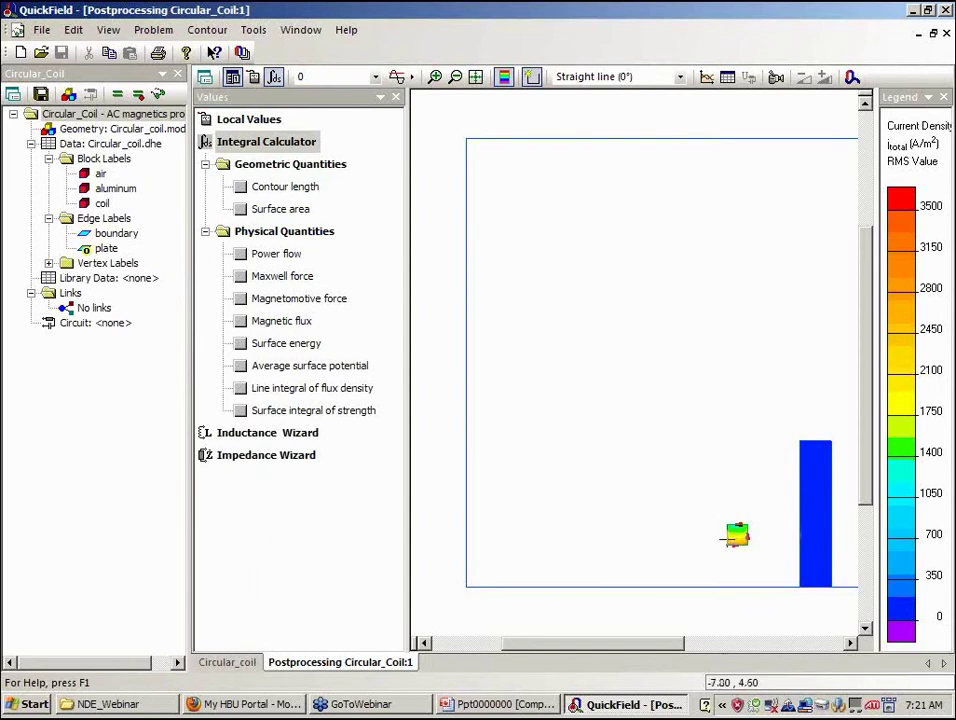
Close the coil contour and show total current (1 A) and eddy current (3.2823 A).
{"action": "left_click", "coordinate": [731, 538]}
{"action": "left_click", "coordinate": [724, 538]}
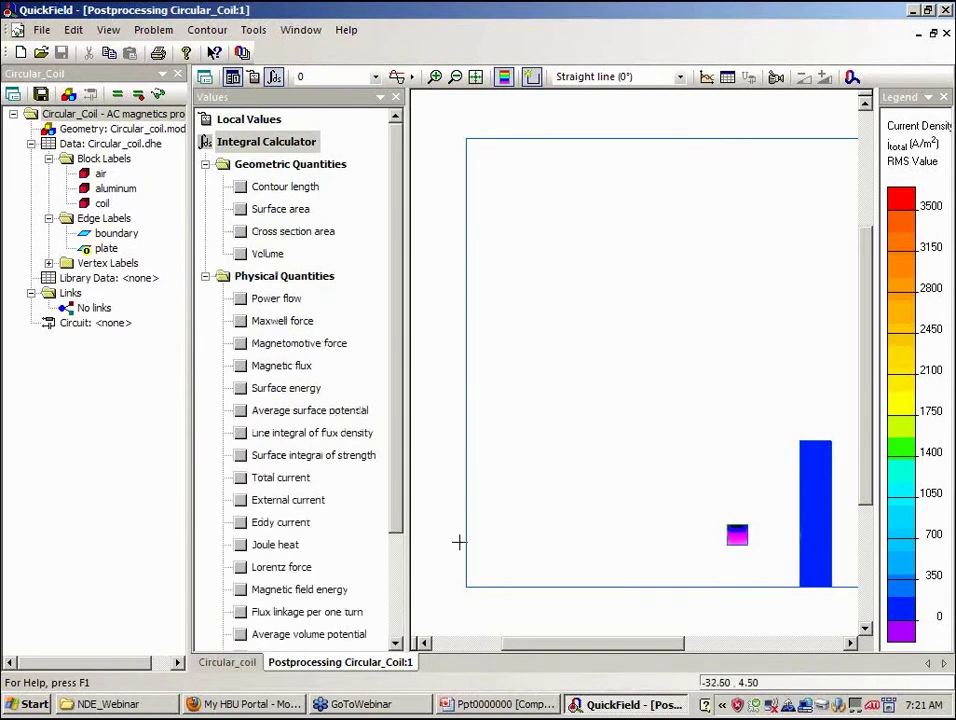
{"action": "left_click", "coordinate": [396, 356]}
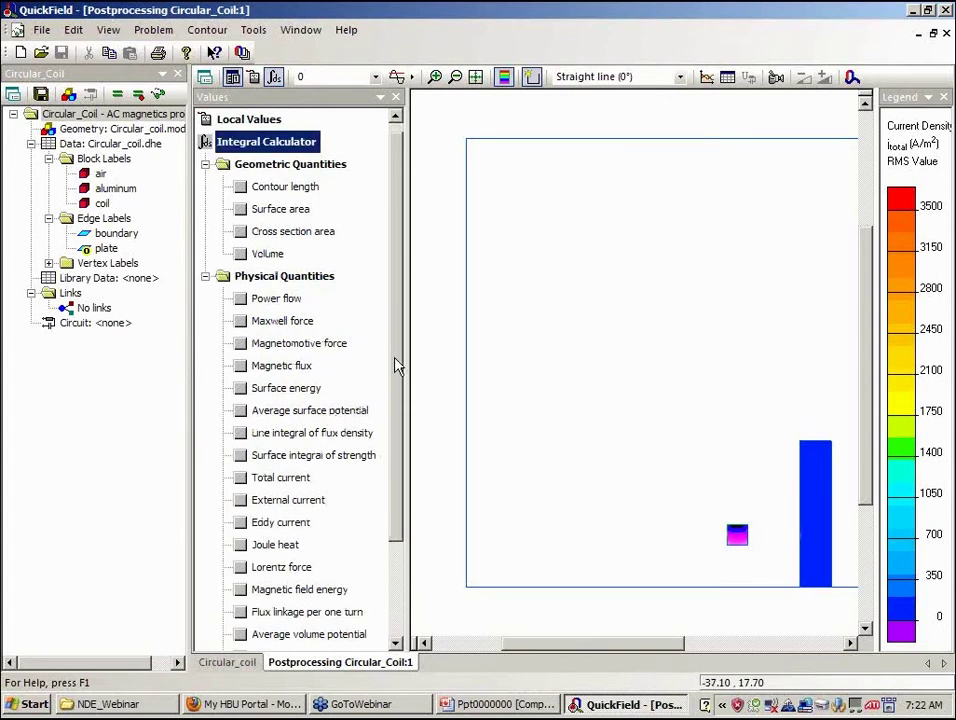
{"action": "scroll", "coordinate": [395, 368], "scroll_direction": "down", "scroll_amount": 1}
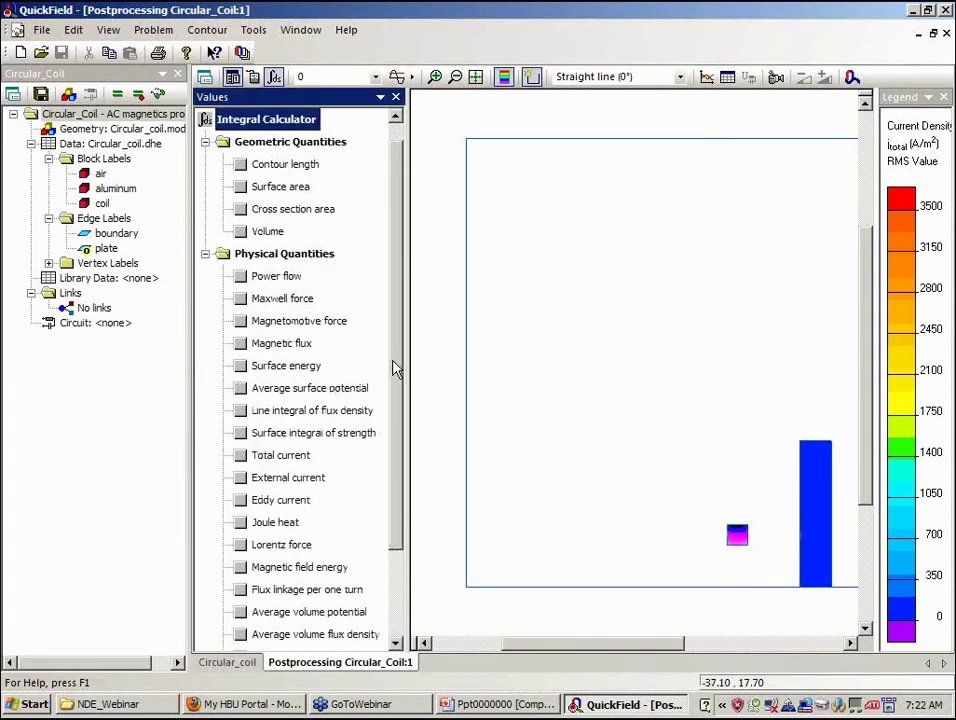
{"action": "double_click", "coordinate": [281, 462]}
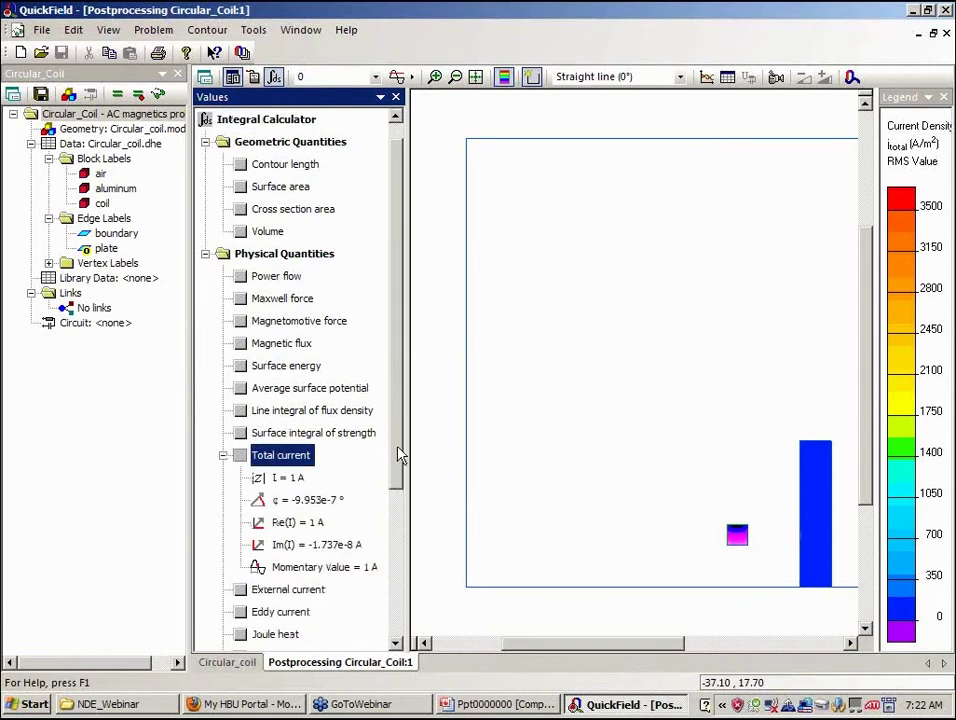
{"action": "scroll", "coordinate": [316, 542], "scroll_direction": "down", "scroll_amount": 1}
{"action": "double_click", "coordinate": [288, 596]}
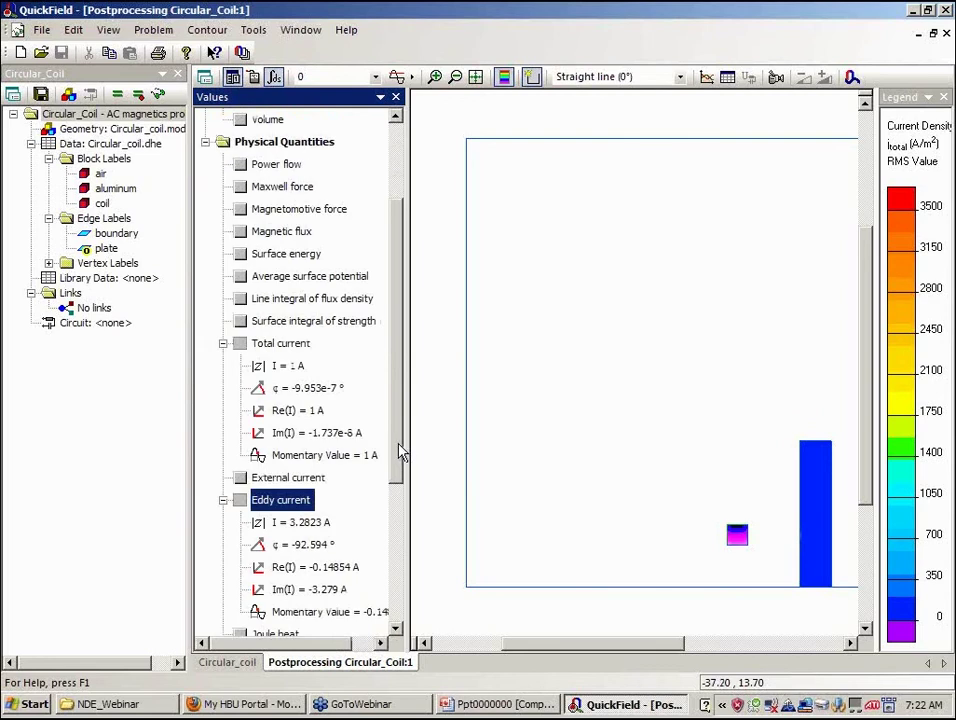
Launch the Impedance Calculation Wizard from the View menu.
{"action": "left_click_drag", "start_coordinate": [400, 453], "coordinate": [393, 578]}
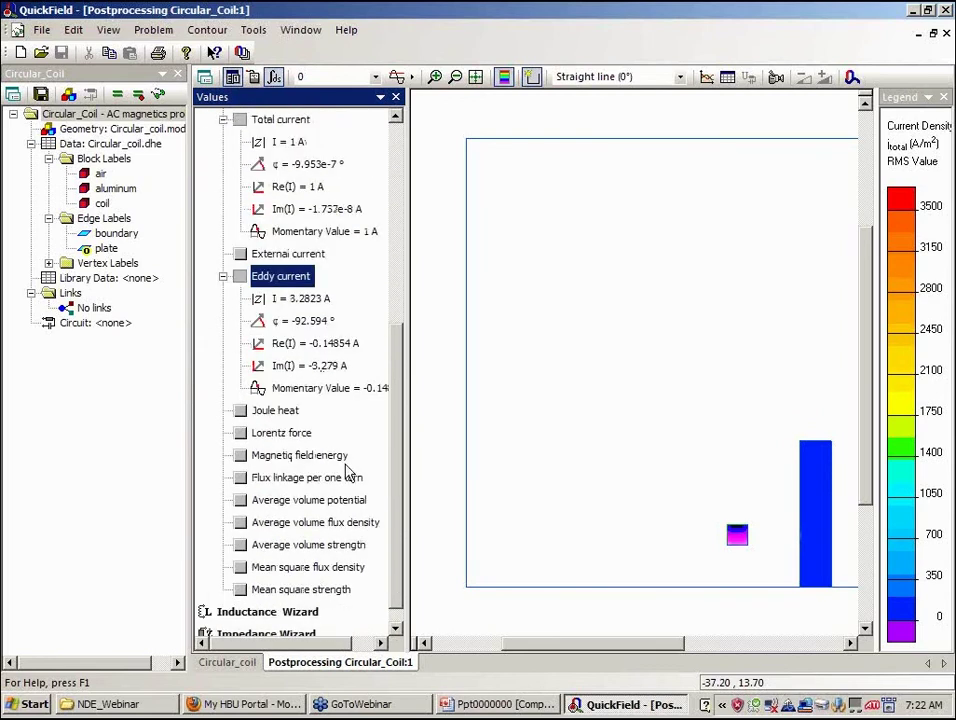
{"action": "left_click_drag", "start_coordinate": [395, 415], "coordinate": [420, 224]}
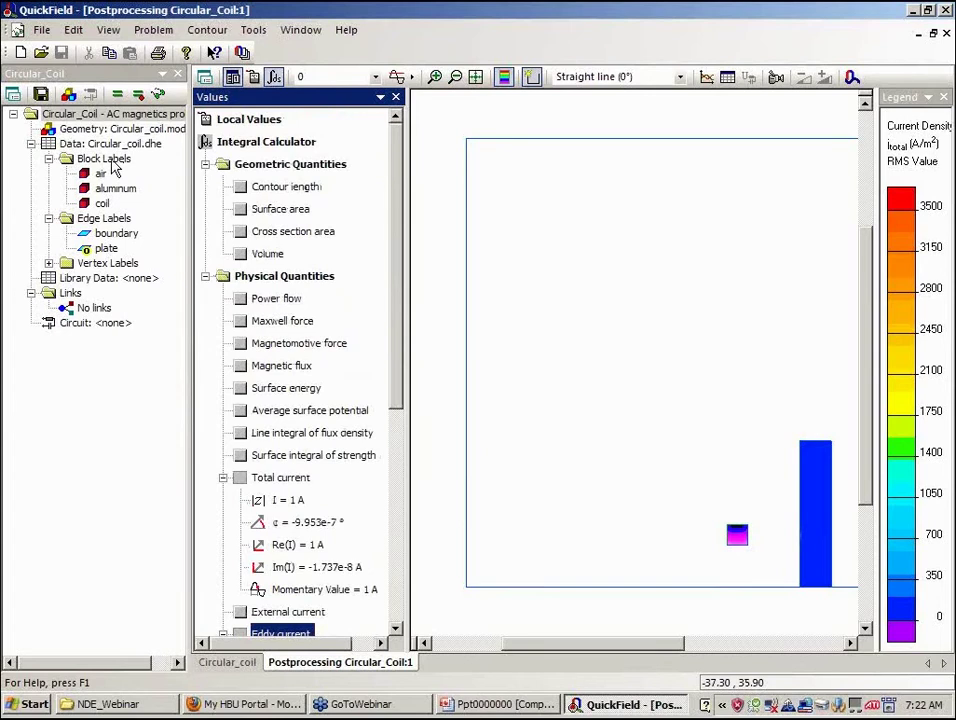
{"action": "left_click", "coordinate": [76, 33]}
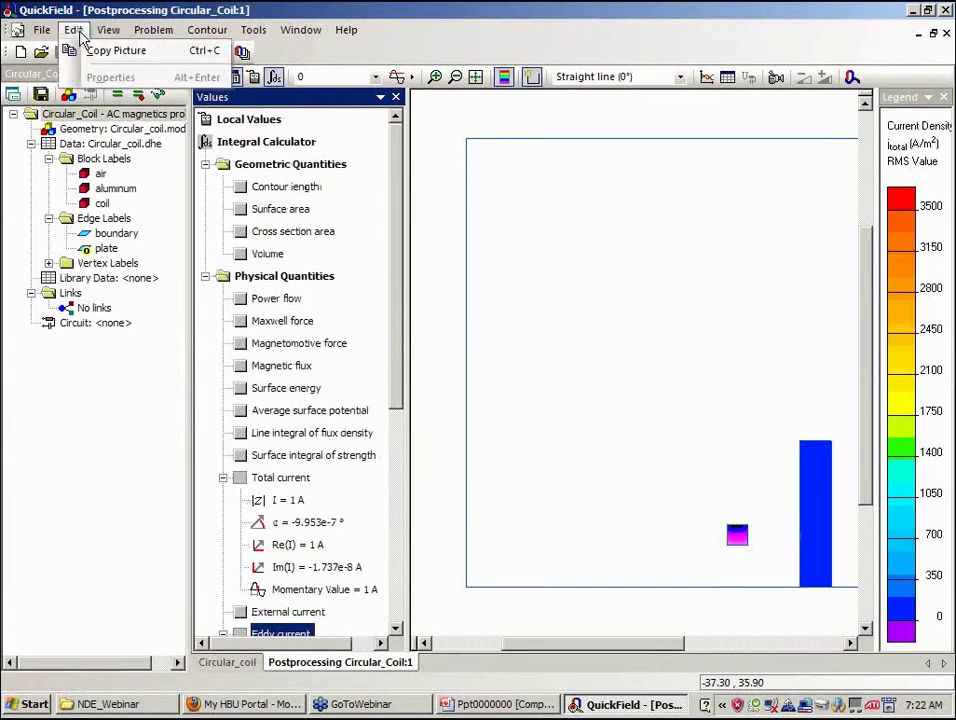
{"action": "mouse_move", "coordinate": [110, 31]}
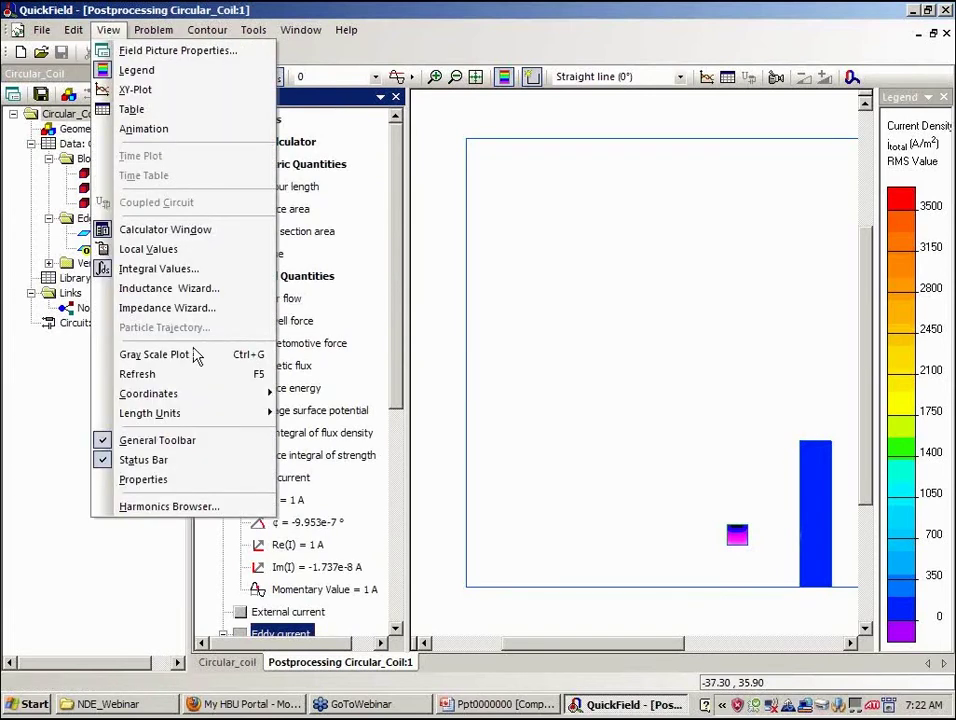
{"action": "left_click", "coordinate": [196, 310]}
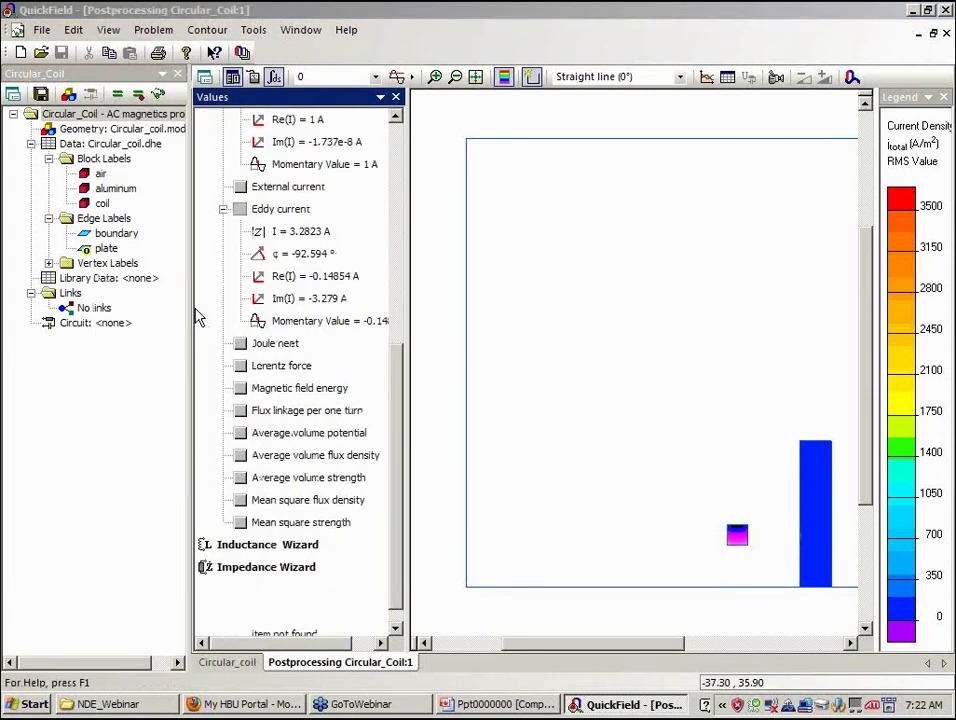
Choose the coil as conductor and finish, giving Z = 7.0832e-5 Ω, R = 2.3416e-5 Ω.
{"action": "left_click", "coordinate": [352, 287]}
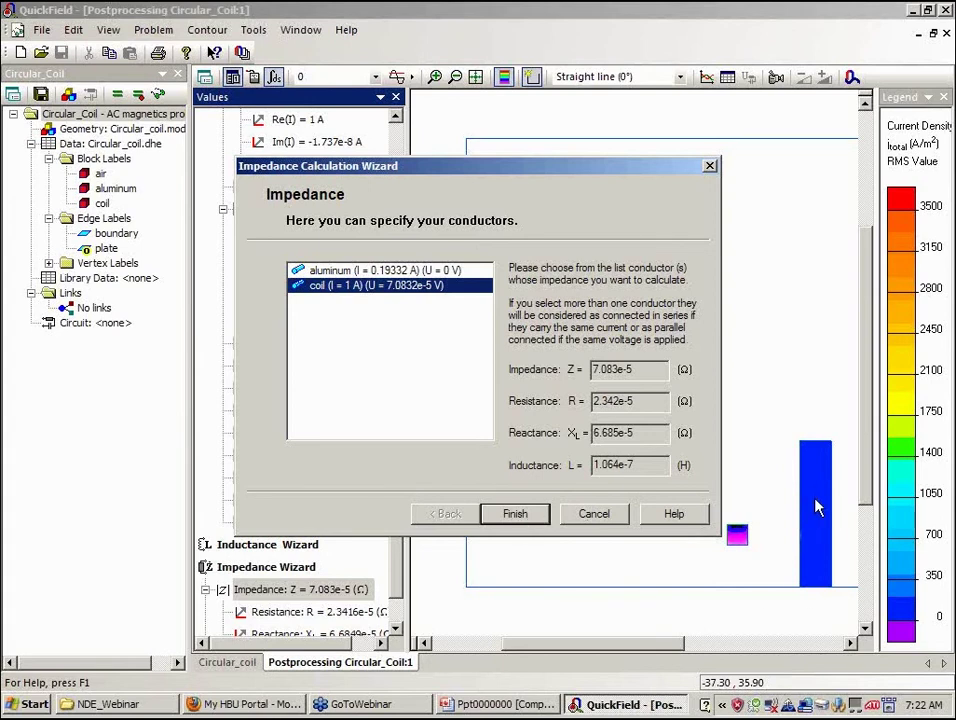
{"action": "left_click", "coordinate": [516, 514]}
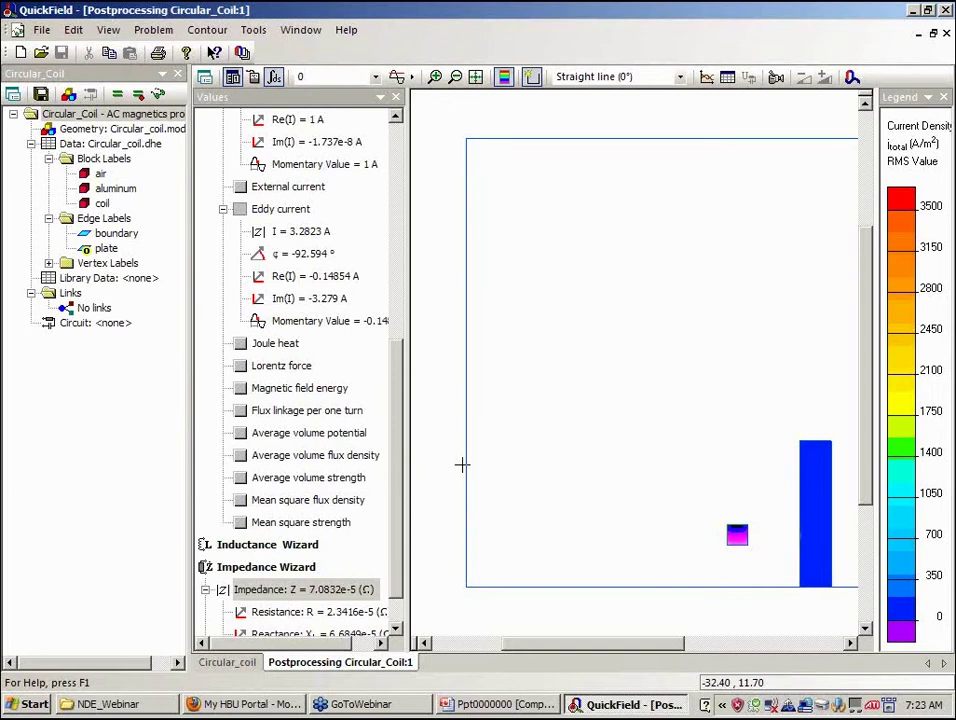
Tile the windows horizontally and close the Circular_Coil results, mesh and problem.
{"action": "left_click", "coordinate": [302, 30]}
{"action": "left_click", "coordinate": [333, 89]}
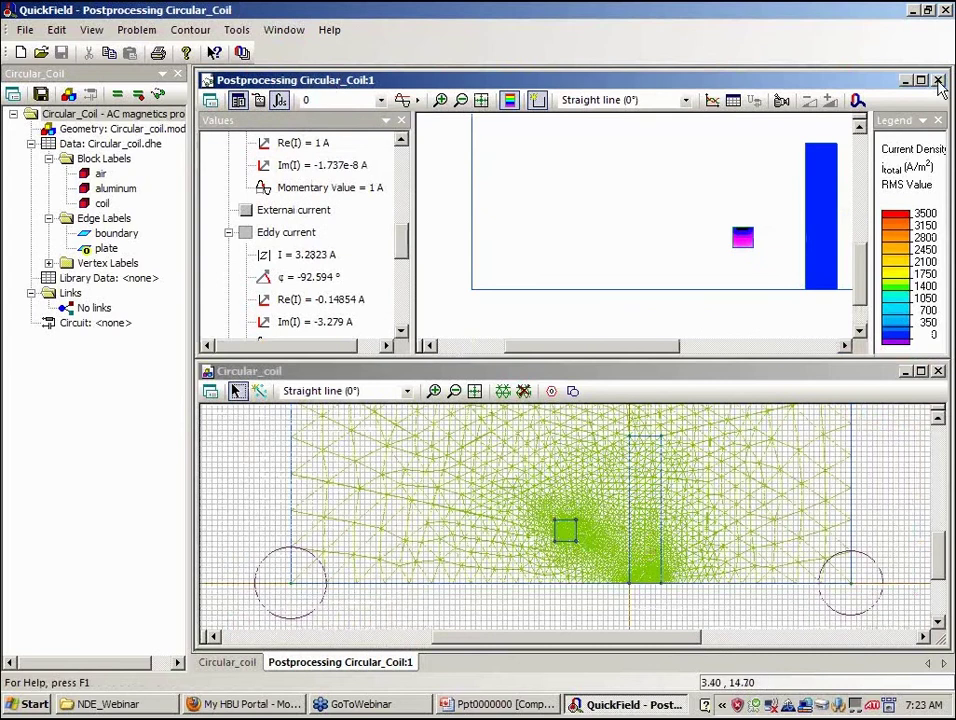
{"action": "left_click", "coordinate": [938, 80]}
{"action": "left_click", "coordinate": [938, 370]}
{"action": "left_click", "coordinate": [178, 74]}
Open the double_coil problem file.
{"action": "left_click", "coordinate": [25, 29]}
{"action": "left_click", "coordinate": [41, 55]}
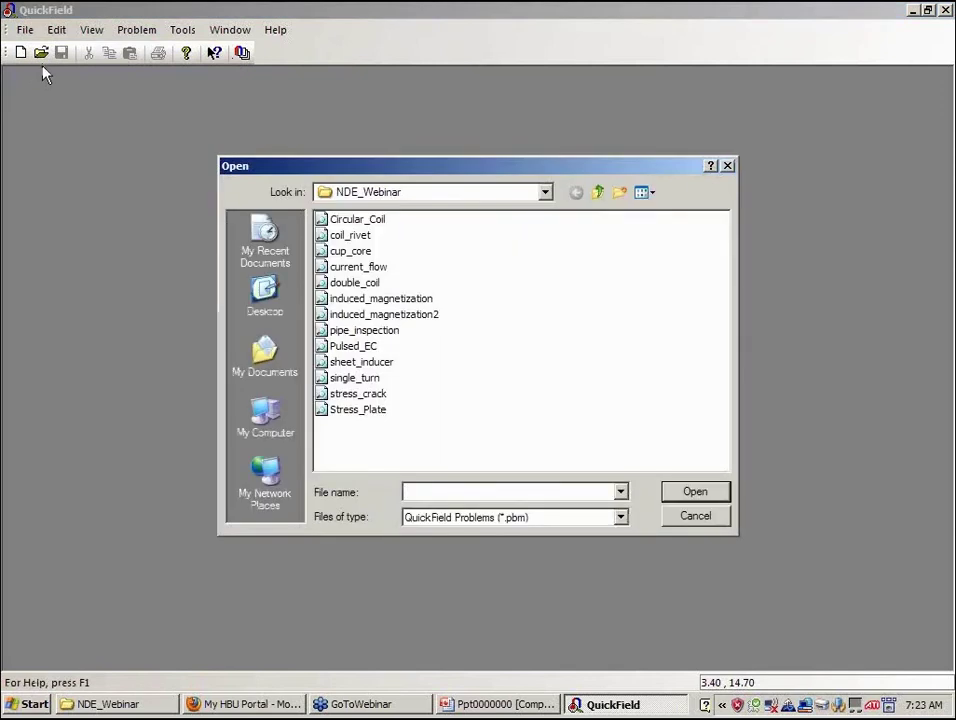
{"action": "left_click", "coordinate": [365, 285]}
{"action": "left_click", "coordinate": [700, 493]}
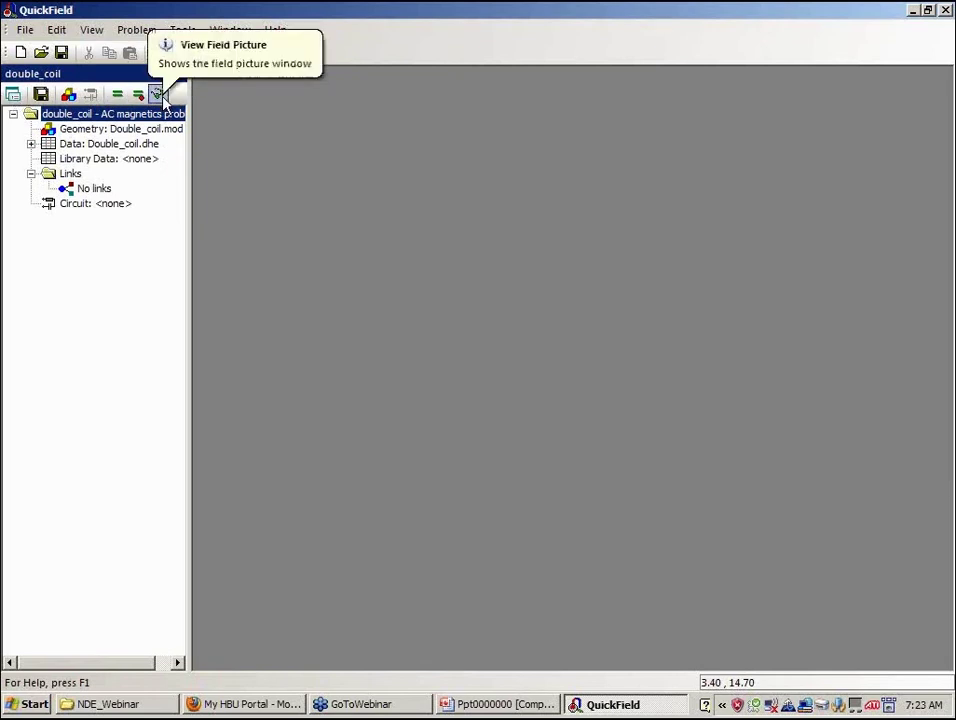
{"action": "double_click", "coordinate": [75, 136]}
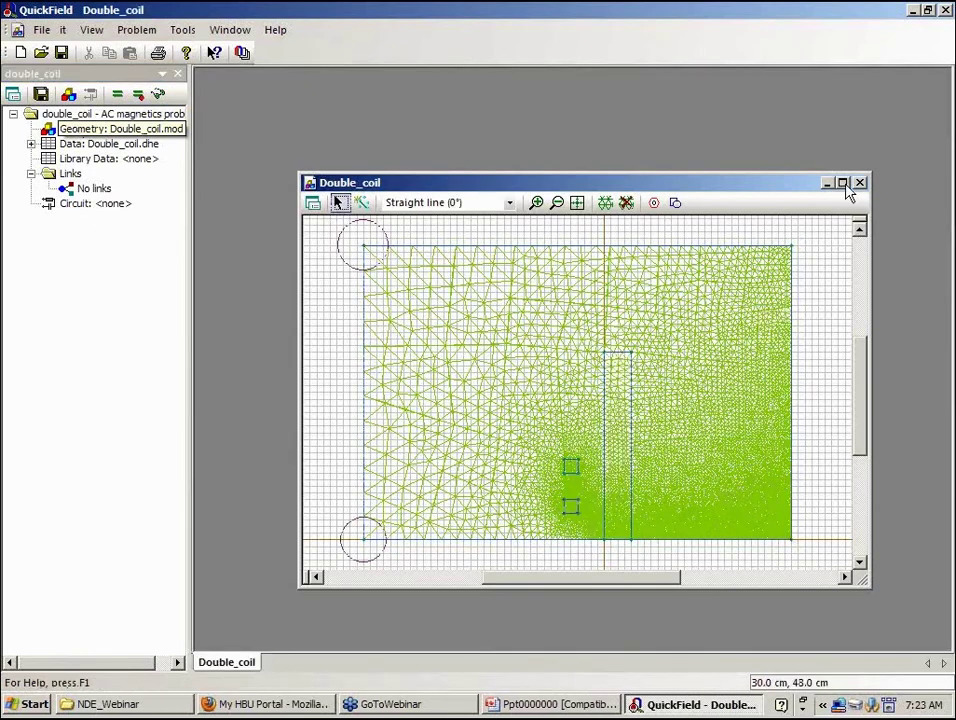
{"action": "left_click", "coordinate": [842, 183]}
{"action": "left_click", "coordinate": [31, 144]}
{"action": "left_click", "coordinate": [48, 158]}
{"action": "left_click", "coordinate": [99, 175]}
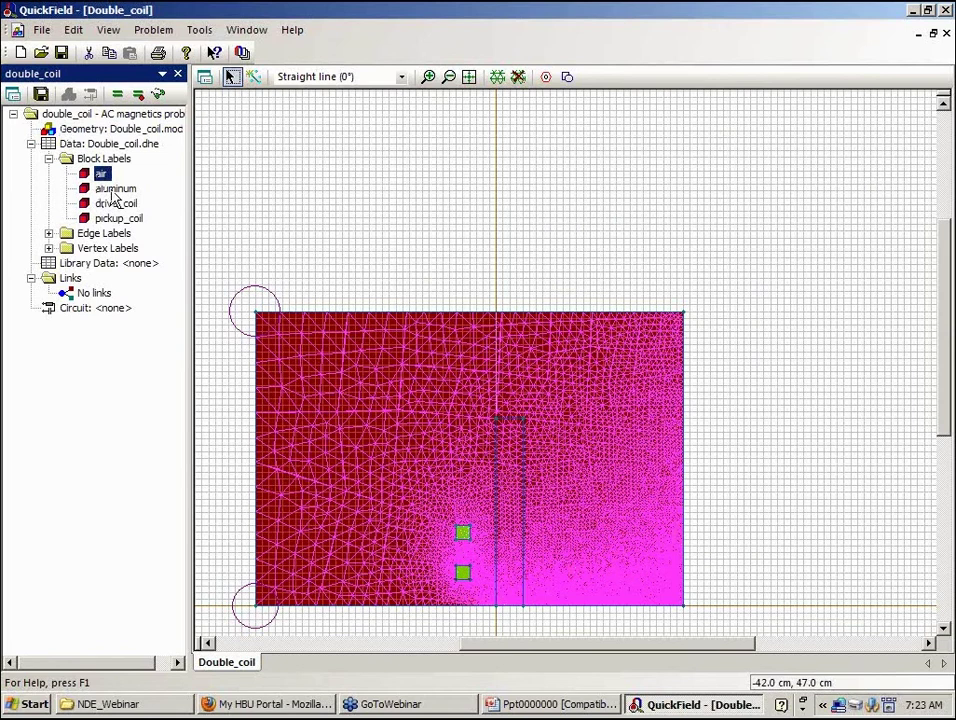
{"action": "left_click", "coordinate": [108, 205]}
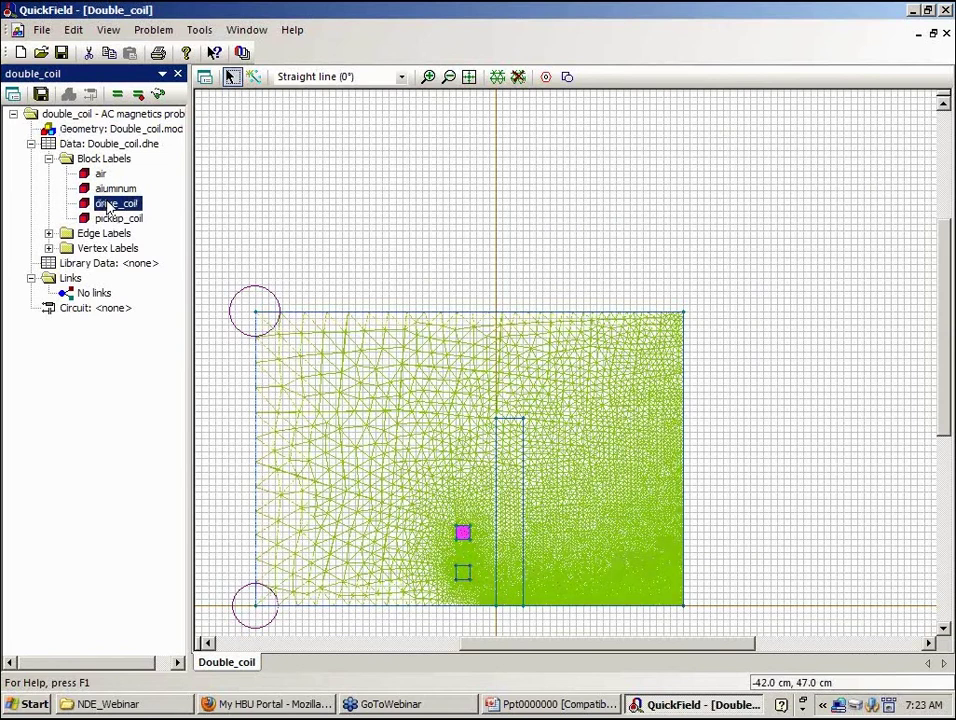
{"action": "left_click", "coordinate": [116, 219]}
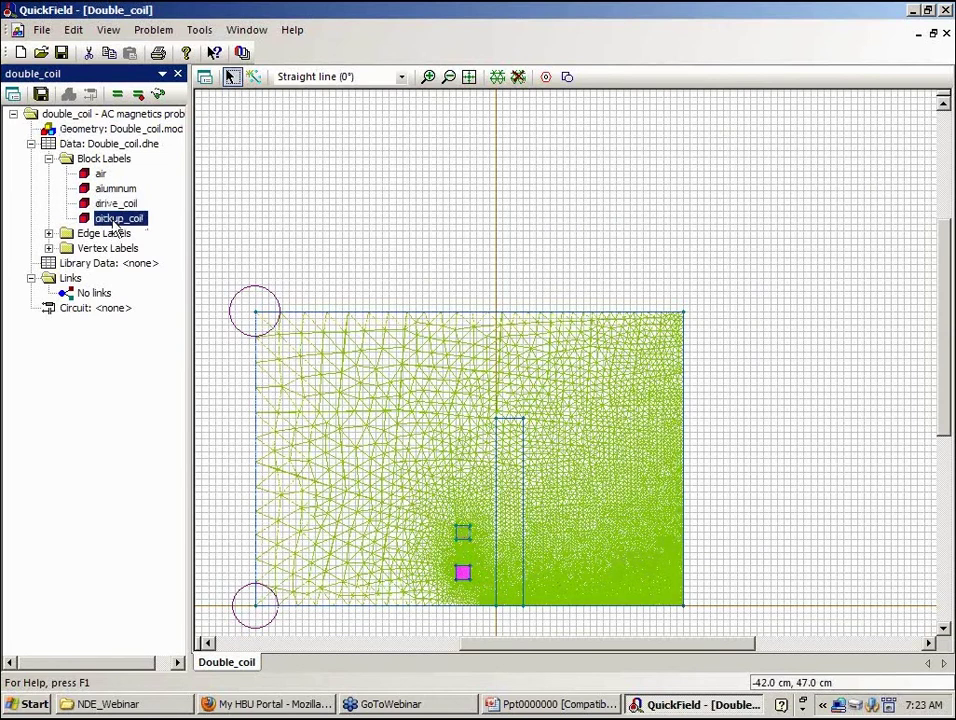
{"action": "left_click", "coordinate": [117, 205]}
{"action": "left_click", "coordinate": [116, 191]}
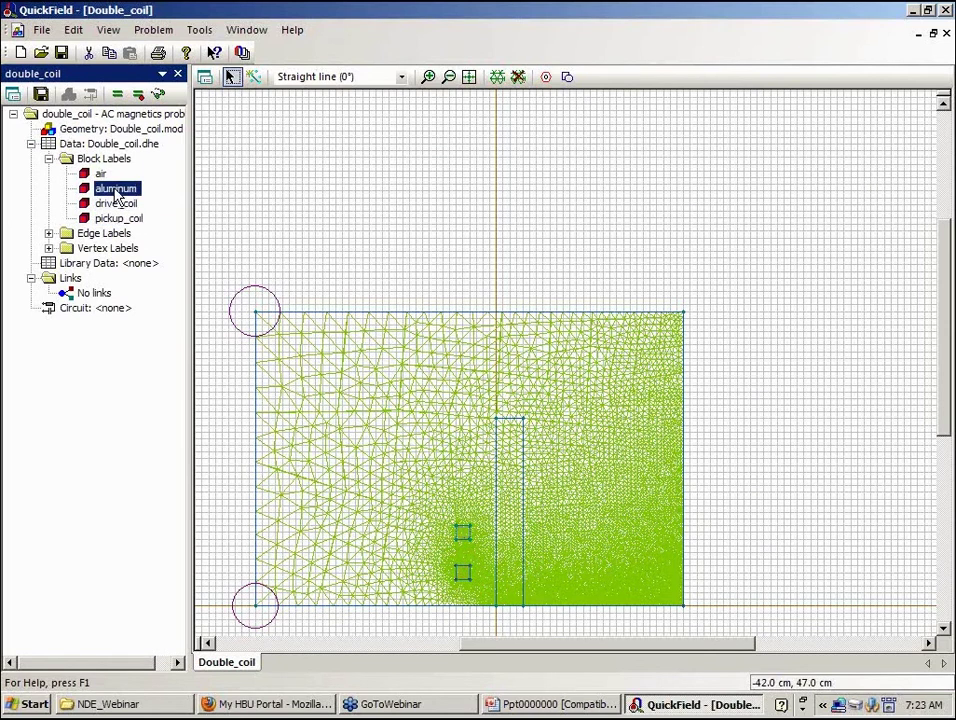
{"action": "left_click", "coordinate": [92, 175]}
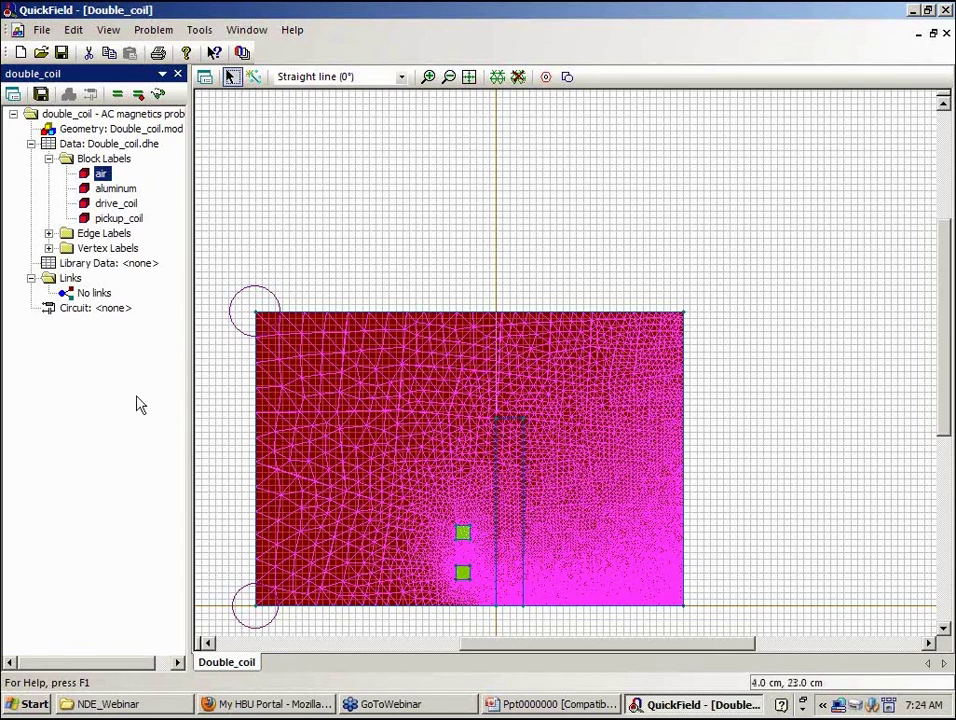
Relabel the 112 cm² plate block from air to aluminum.
{"action": "left_click", "coordinate": [85, 197]}
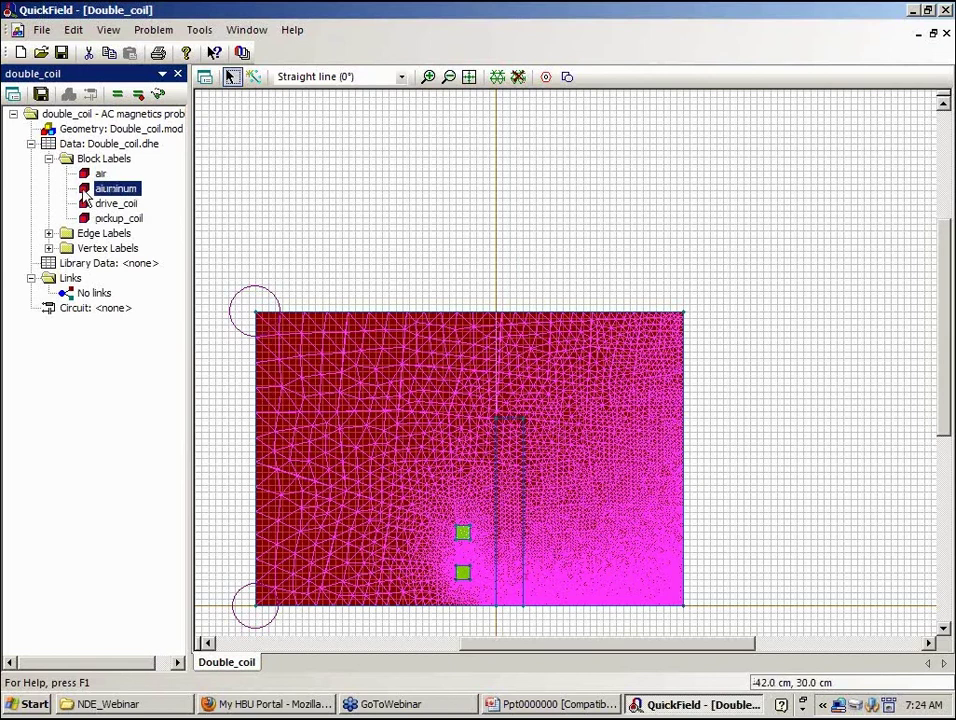
{"action": "left_click", "coordinate": [510, 514]}
{"action": "double_click", "coordinate": [510, 514]}
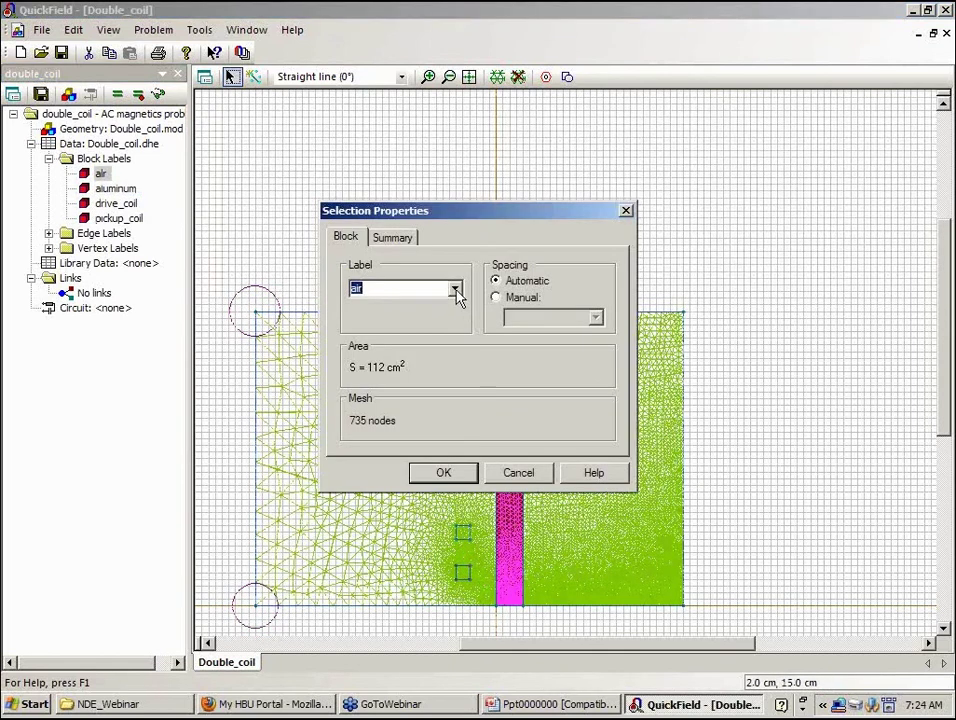
{"action": "left_click", "coordinate": [455, 290]}
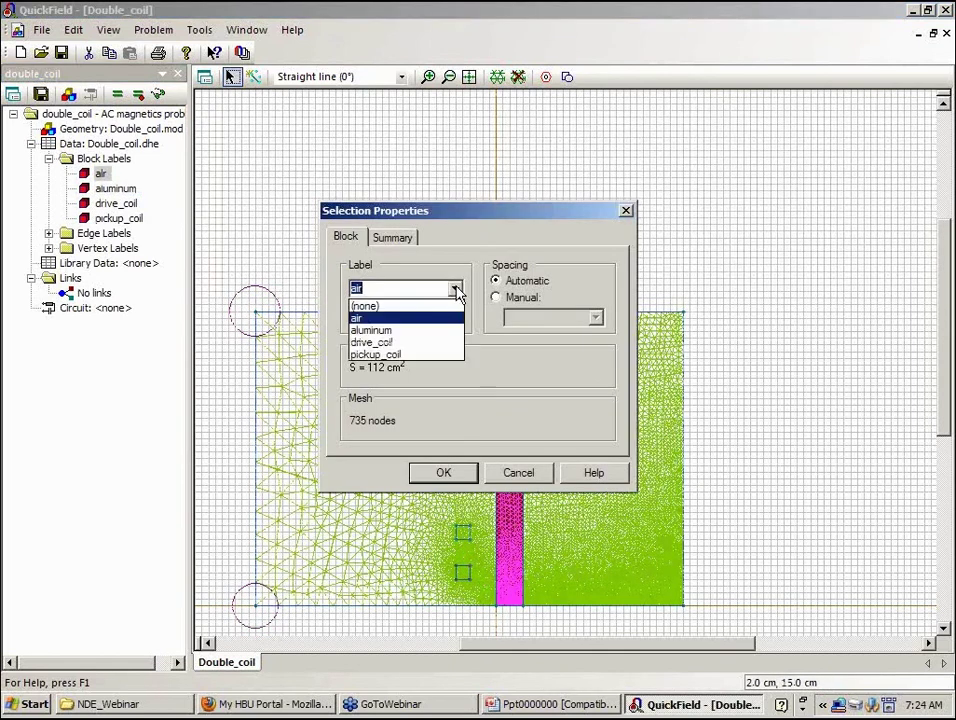
{"action": "left_click", "coordinate": [428, 331]}
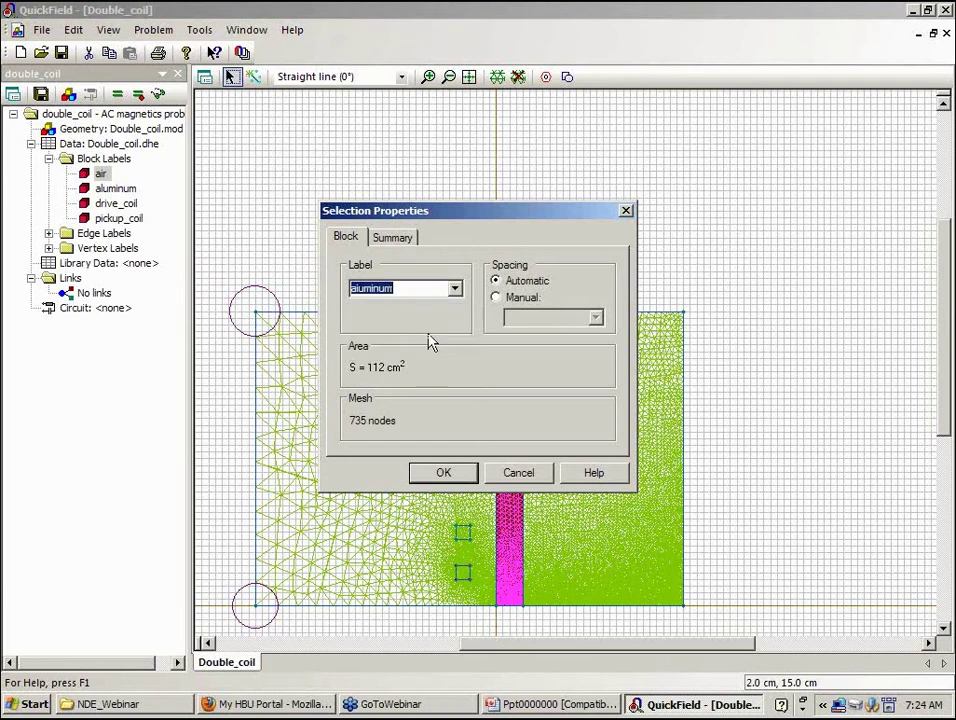
{"action": "left_click", "coordinate": [438, 473]}
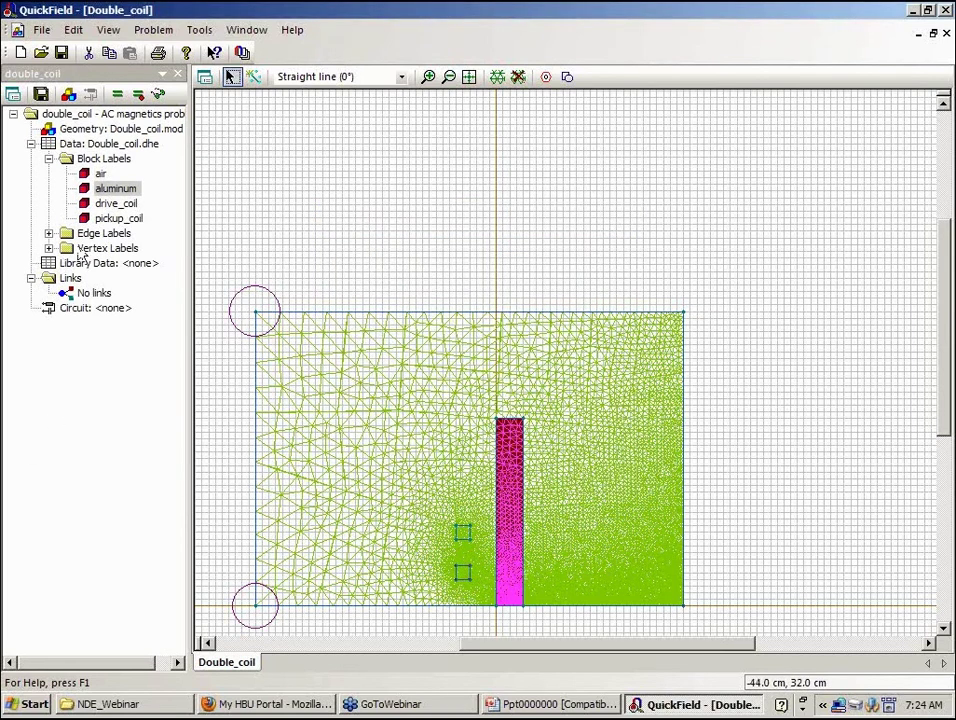
Inspect the boundary and plate edge labels and confirm no vertex labels exist.
{"action": "left_click", "coordinate": [49, 233]}
{"action": "left_click", "coordinate": [111, 250]}
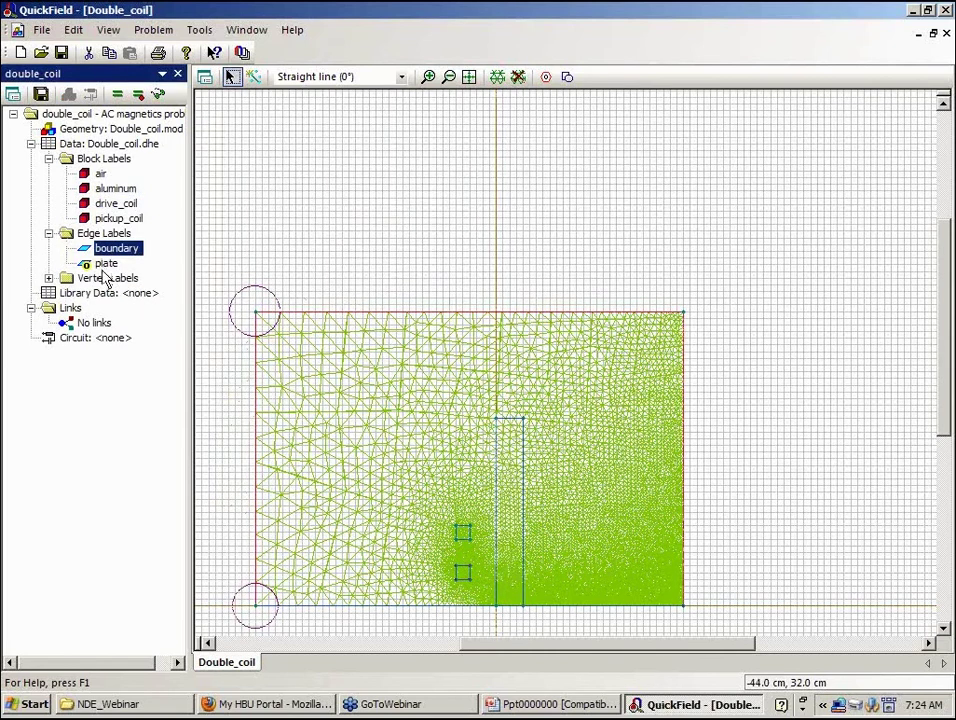
{"action": "left_click", "coordinate": [107, 264]}
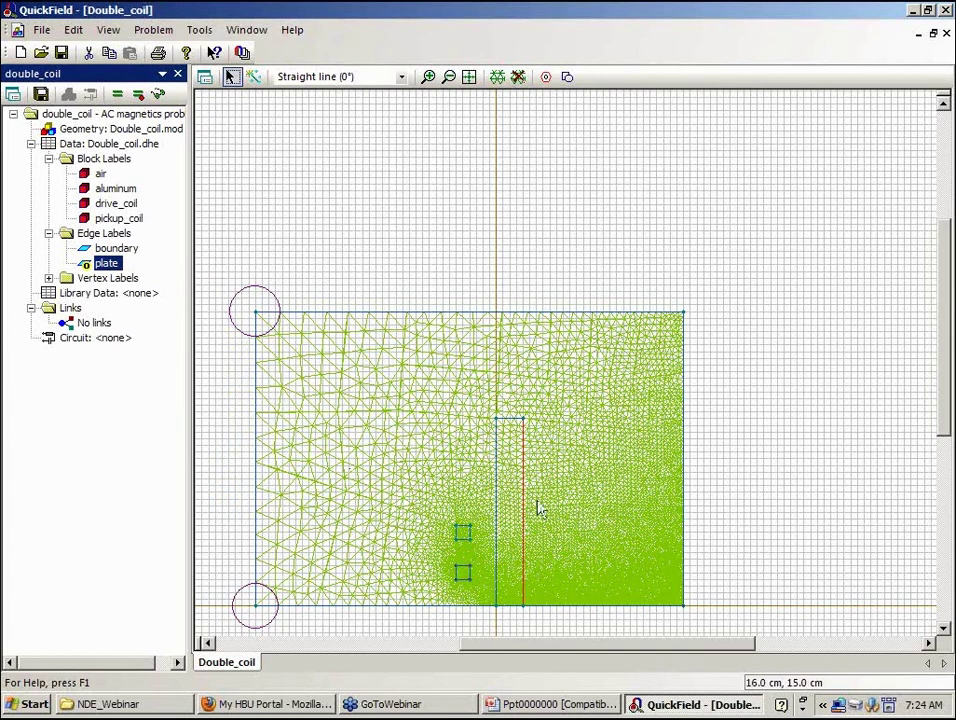
{"action": "left_click", "coordinate": [48, 280]}
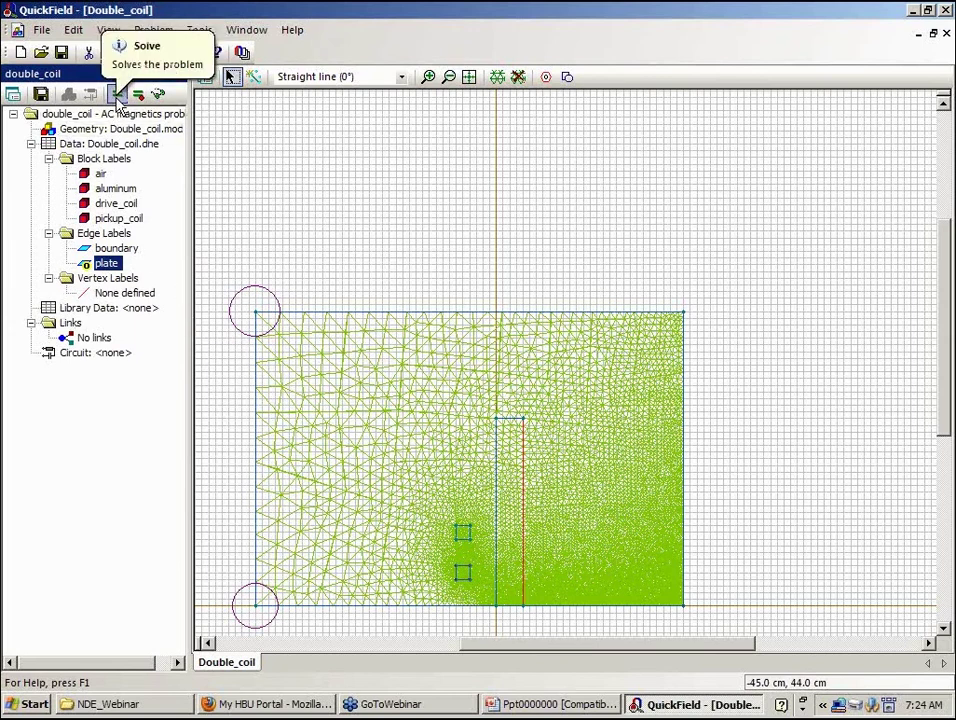
Save and solve double_coil, then view its RMS current density results.
{"action": "left_click", "coordinate": [117, 97]}
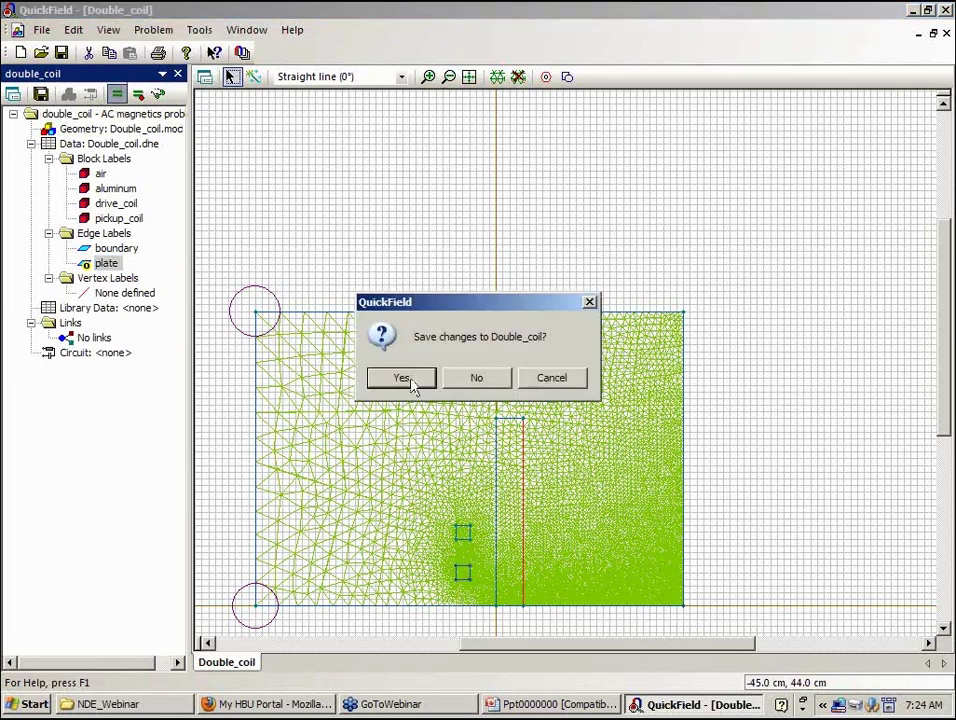
{"action": "left_click", "coordinate": [413, 384]}
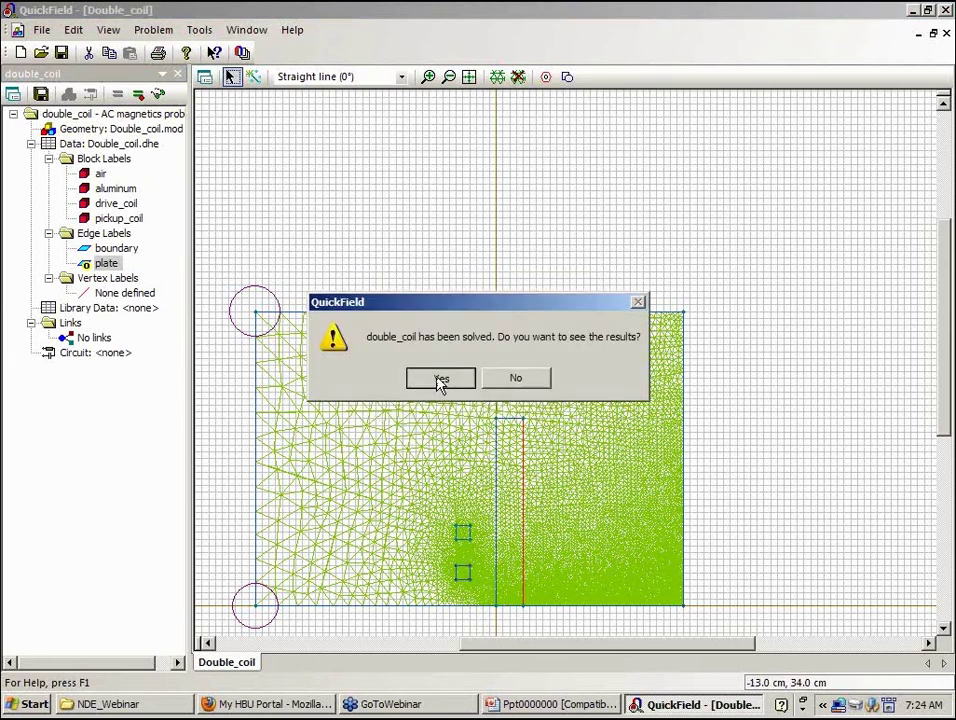
{"action": "left_click", "coordinate": [438, 377]}
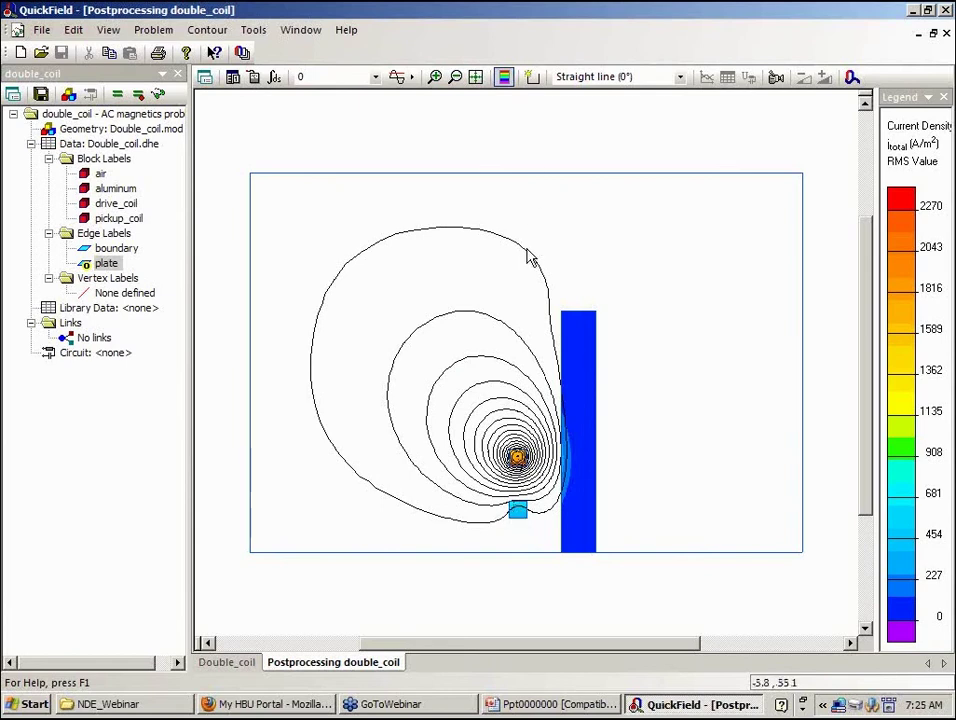
Turn off field lines in Field Picture Properties for the double_coil plot.
{"action": "right_click", "coordinate": [617, 264]}
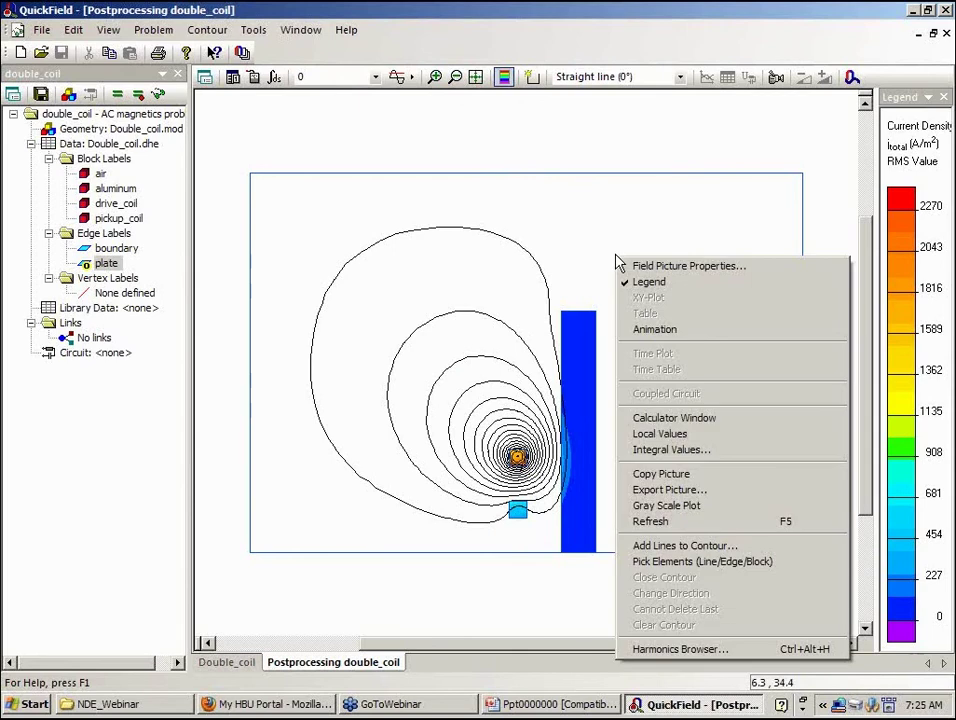
{"action": "left_click", "coordinate": [660, 266]}
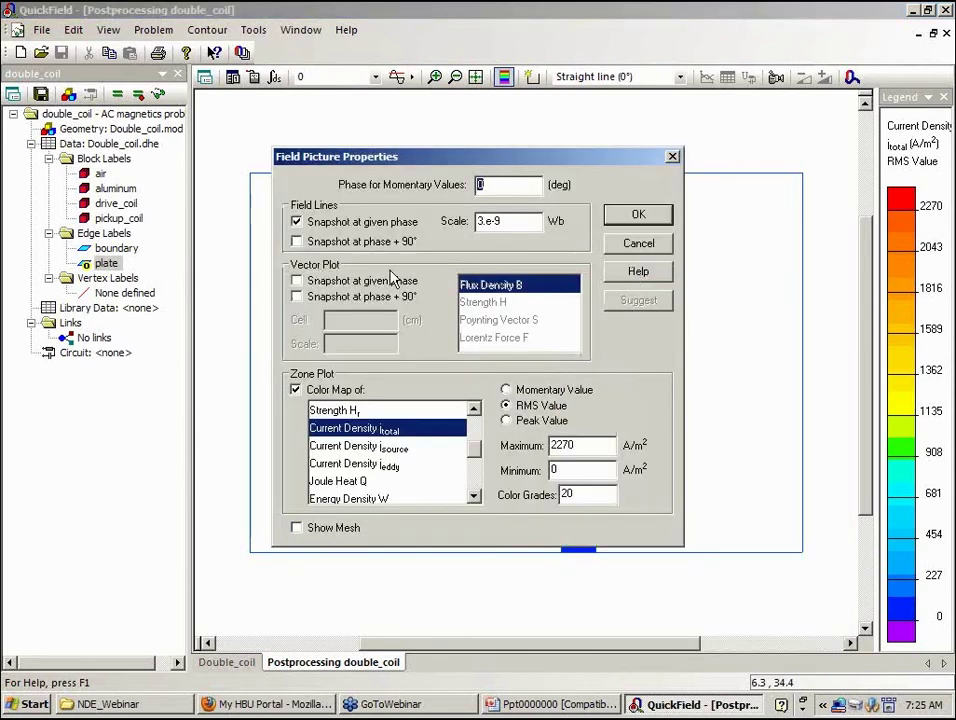
{"action": "left_click", "coordinate": [297, 222]}
{"action": "left_click", "coordinate": [637, 214]}
Zoom in on the coils and draw a closed contour around the lower pickup coil square.
{"action": "left_click", "coordinate": [532, 77]}
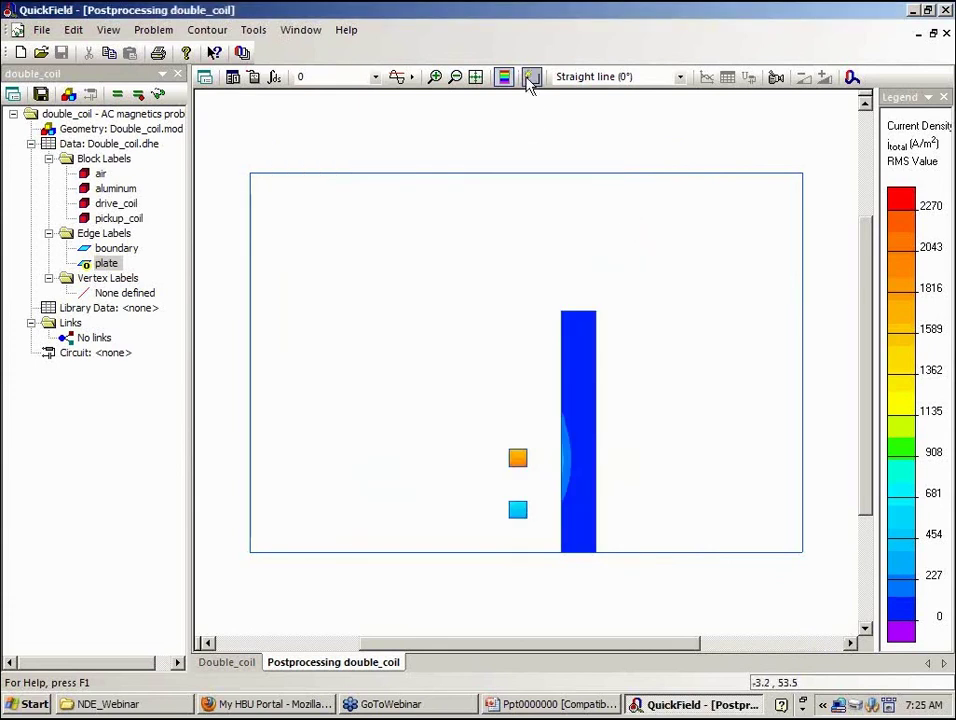
{"action": "left_click", "coordinate": [434, 77]}
{"action": "left_click", "coordinate": [520, 514]}
{"action": "left_click", "coordinate": [529, 335]}
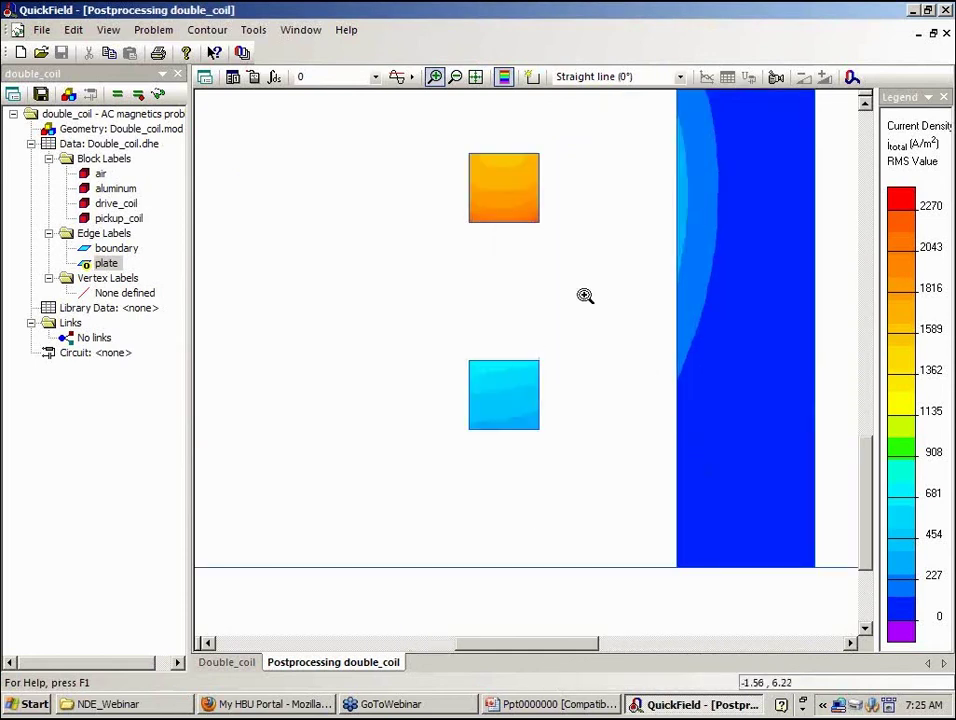
{"action": "left_click", "coordinate": [531, 77]}
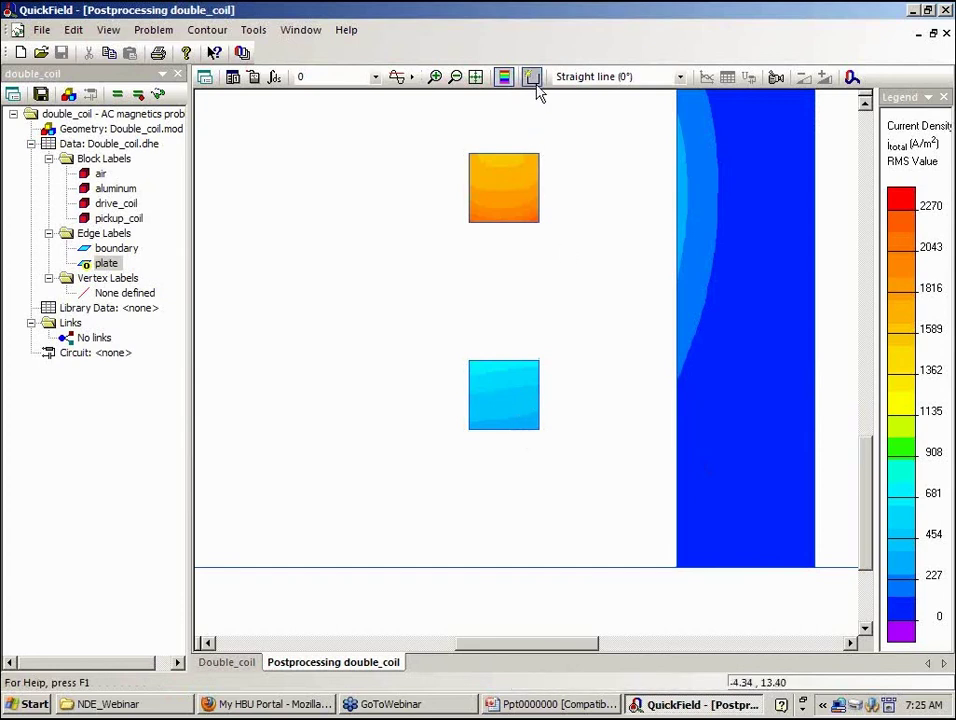
{"action": "left_click", "coordinate": [531, 77]}
{"action": "left_click", "coordinate": [522, 432]}
{"action": "left_click", "coordinate": [539, 373]}
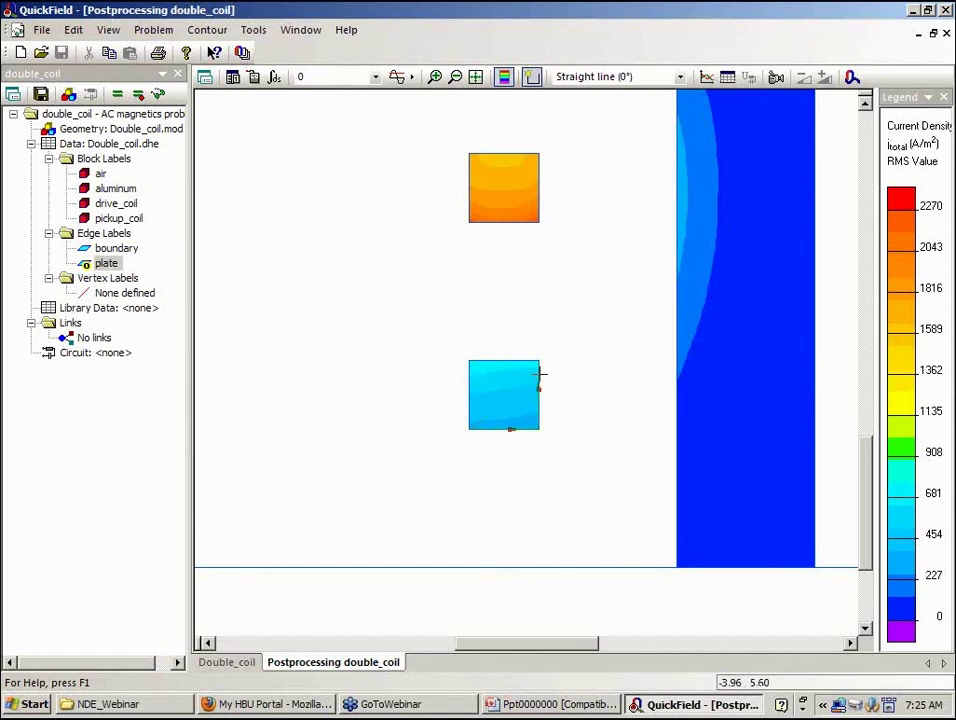
{"action": "left_click", "coordinate": [495, 362]}
{"action": "left_click", "coordinate": [466, 424]}
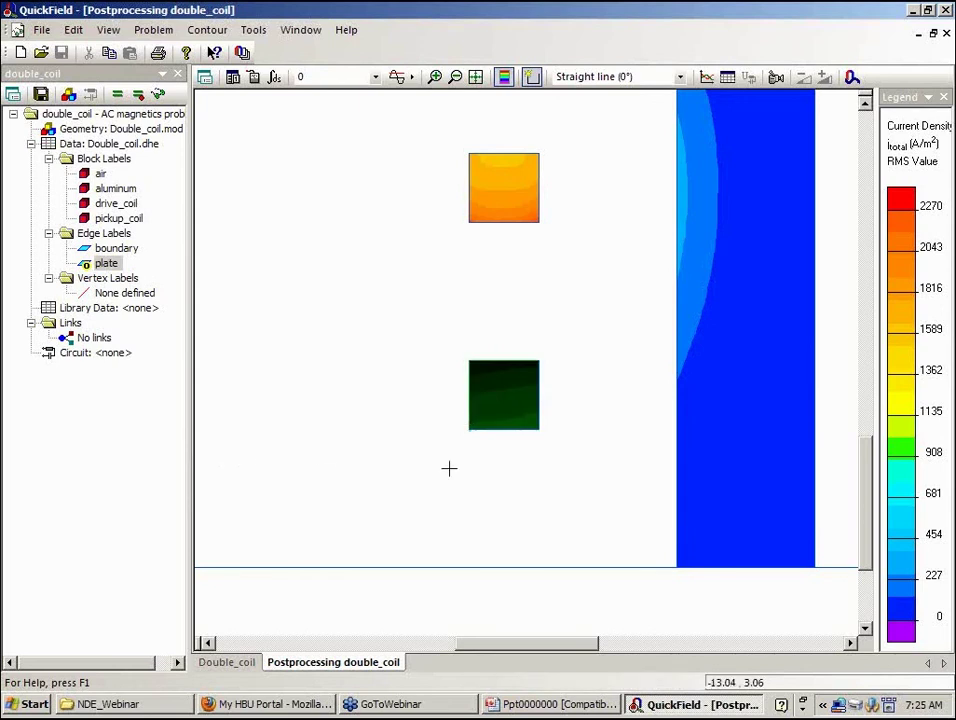
Calculate the pickup coil's total current with the integral calculator: 0.27055 A at -153.03°.
{"action": "left_click", "coordinate": [275, 82]}
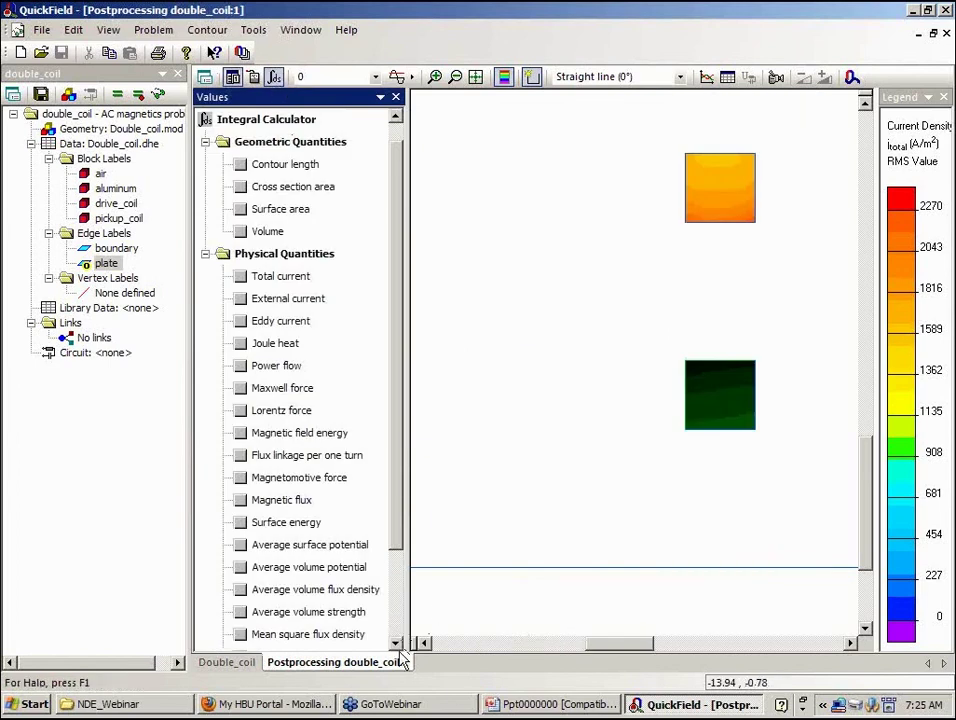
{"action": "left_click", "coordinate": [295, 281]}
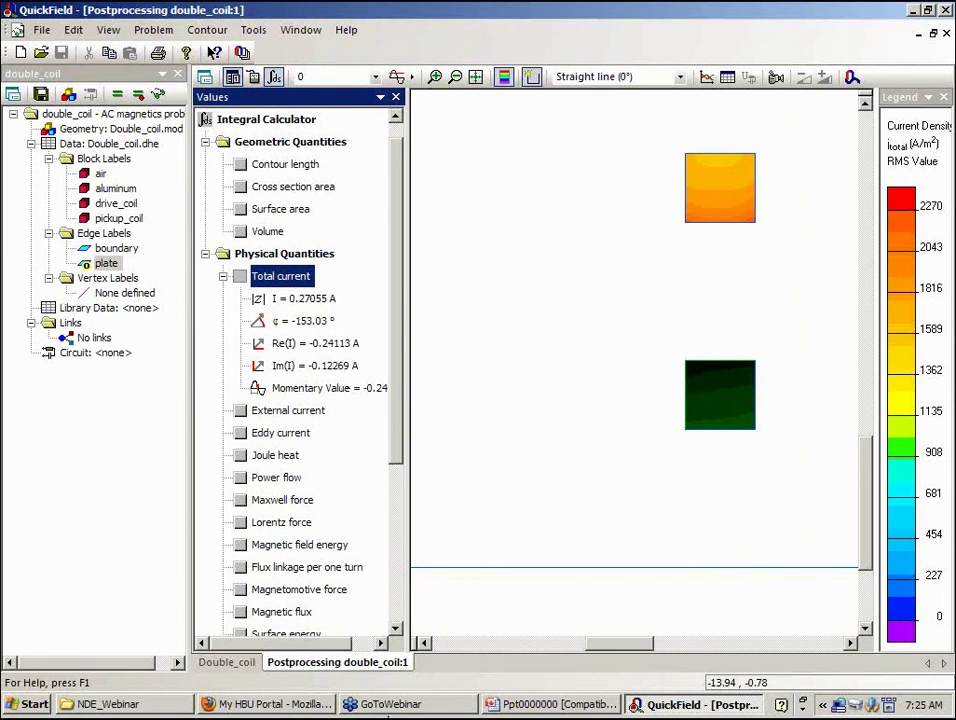
{"action": "left_click", "coordinate": [396, 632]}
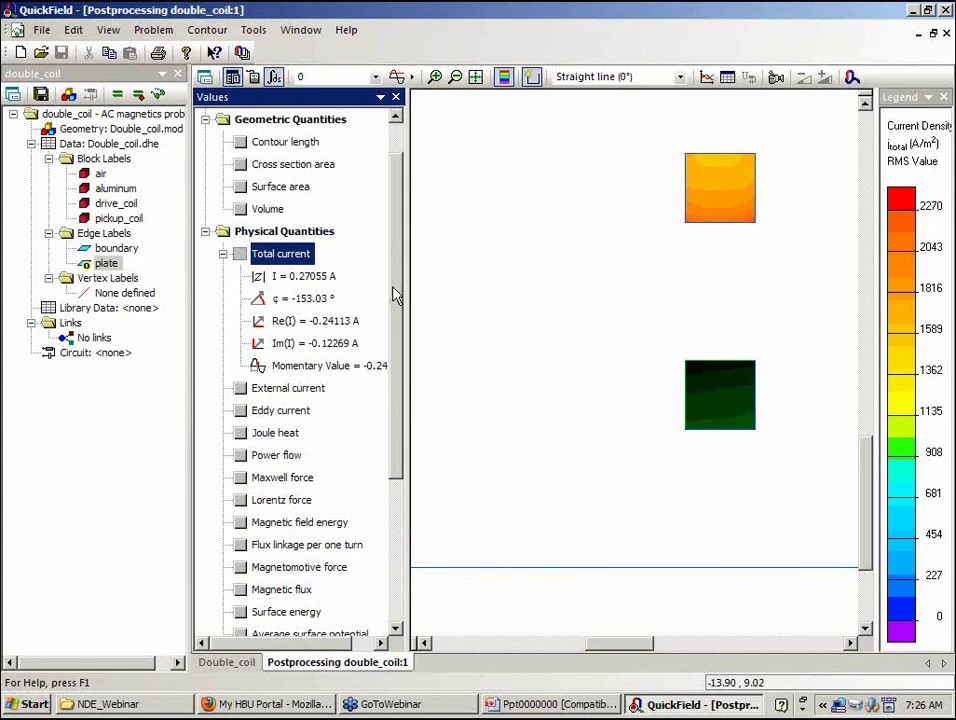
{"action": "scroll", "coordinate": [393, 280], "scroll_direction": "up", "scroll_amount": 2}
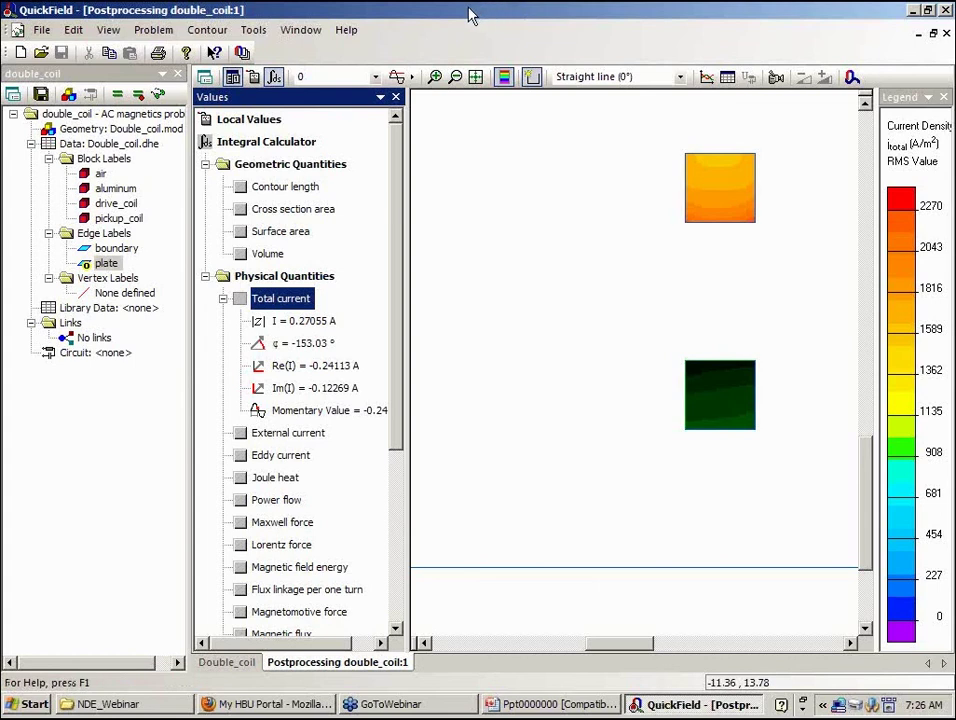
Start LabelMover from the Tools menu for a serial parametric analysis.
{"action": "left_click", "coordinate": [256, 38]}
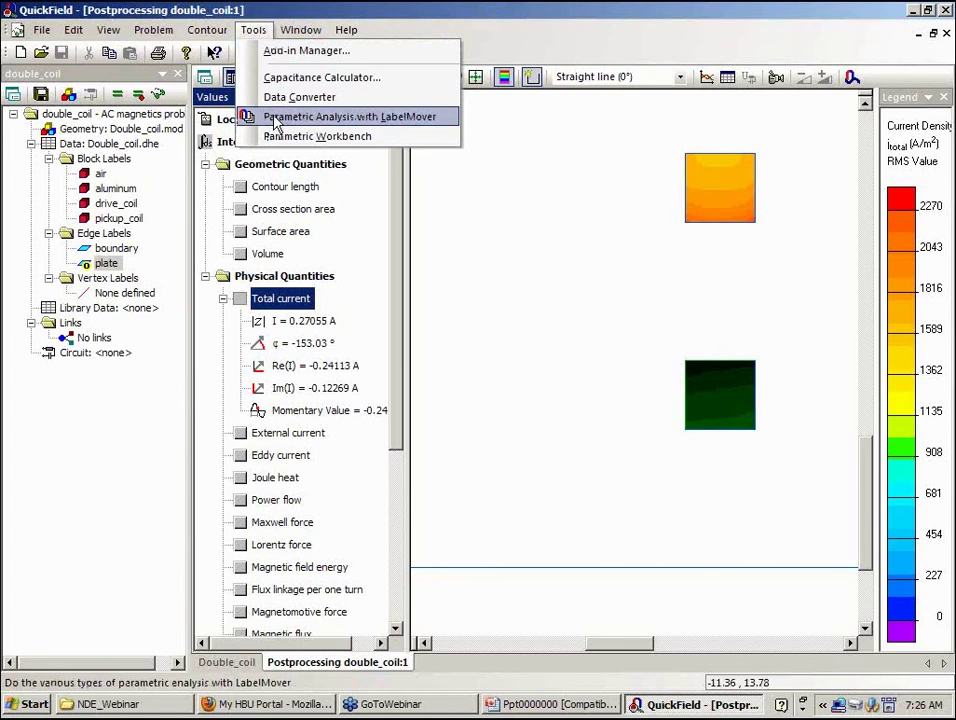
{"action": "left_click", "coordinate": [277, 121]}
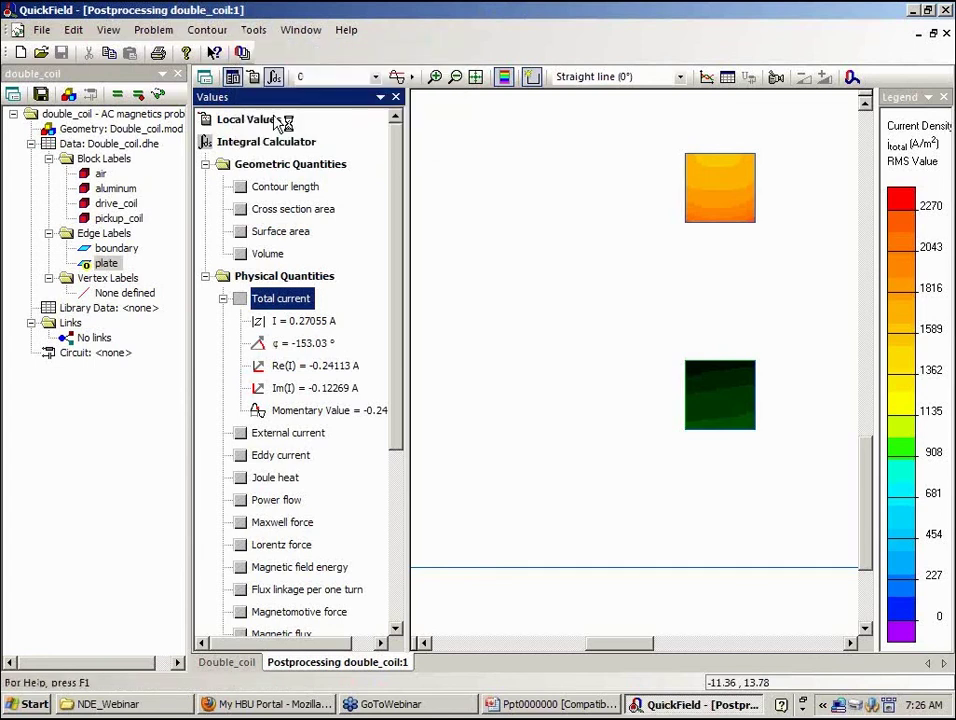